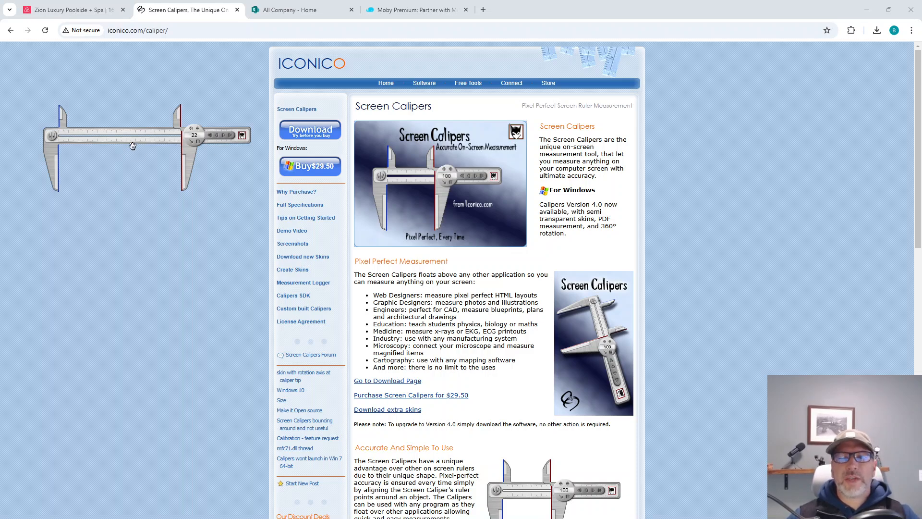
Step: Switch to the construction drawings in PDF-XChange Editor and bring up the first floor life safety plan and its graphic scale on page 4
left_click(864, 11)
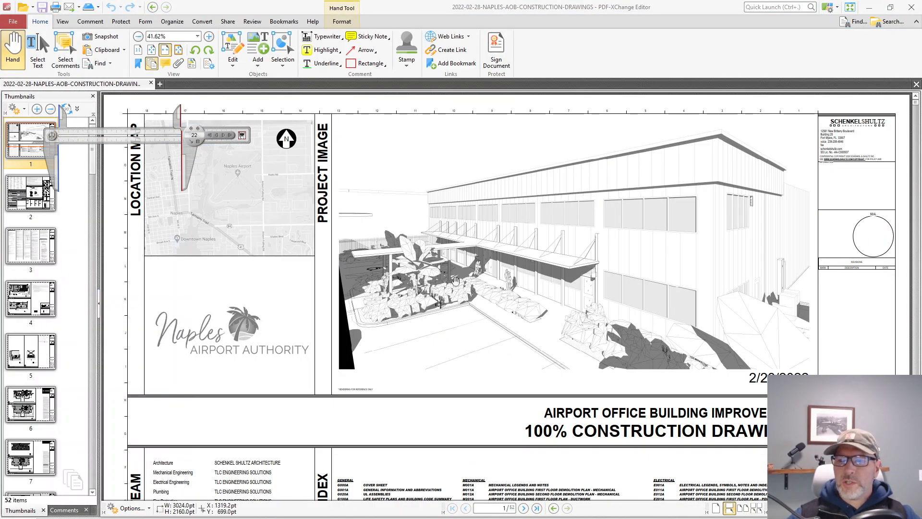
mouse_move(467, 281)
left_mouse_down()
mouse_move(403, 214)
mouse_move(405, 233)
mouse_move(414, 24)
left_mouse_up()
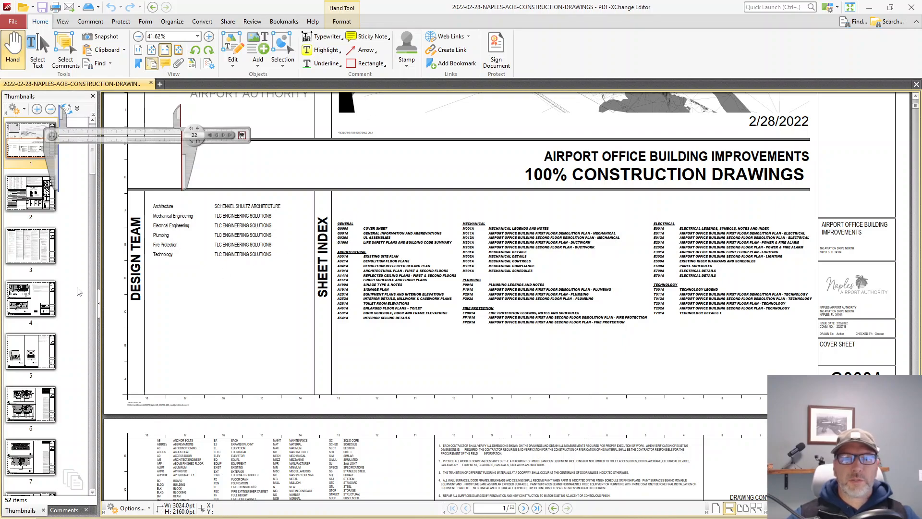
left_click(31, 292)
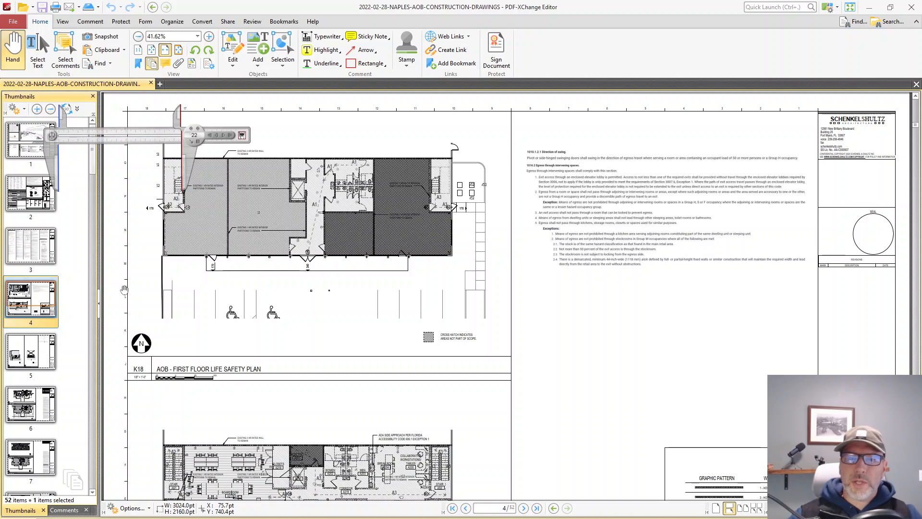
scroll(361, 239, "up", 3)
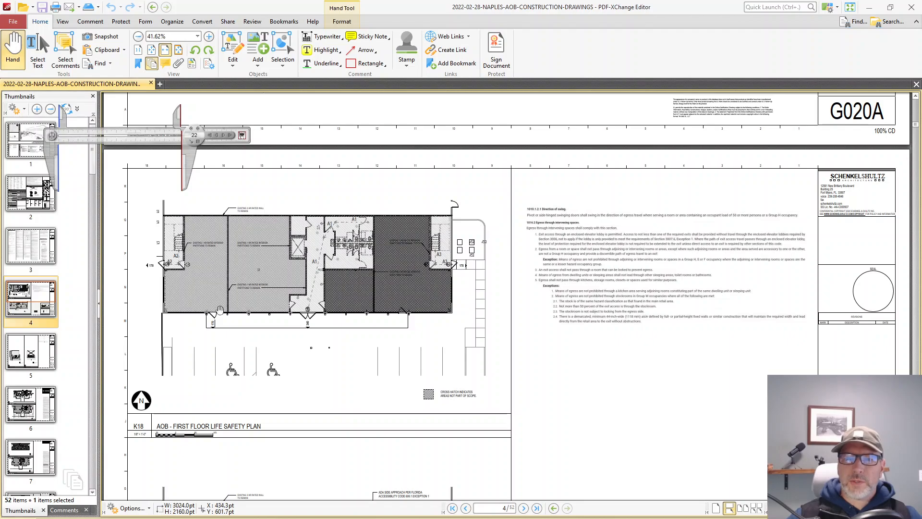
scroll(220, 309, "down", 1, "ctrl")
scroll(220, 310, "up", 3)
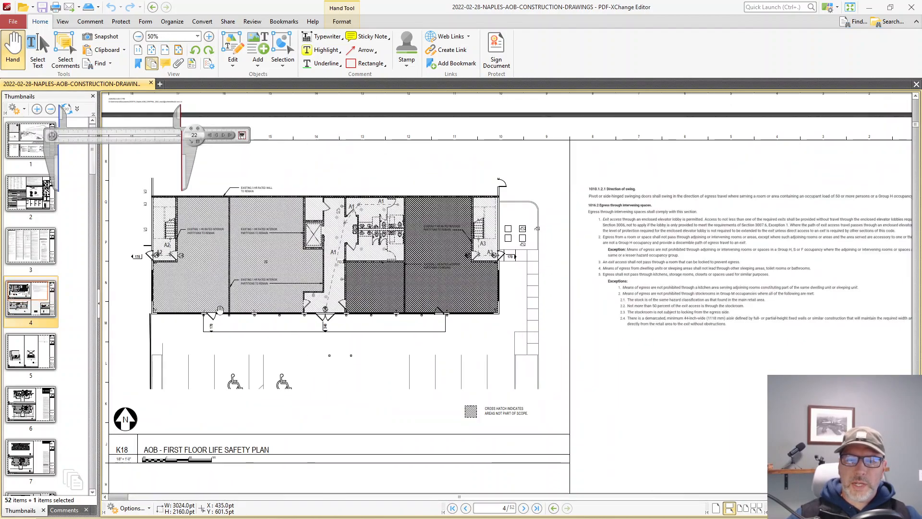
left_click_drag(224, 326, 331, 219)
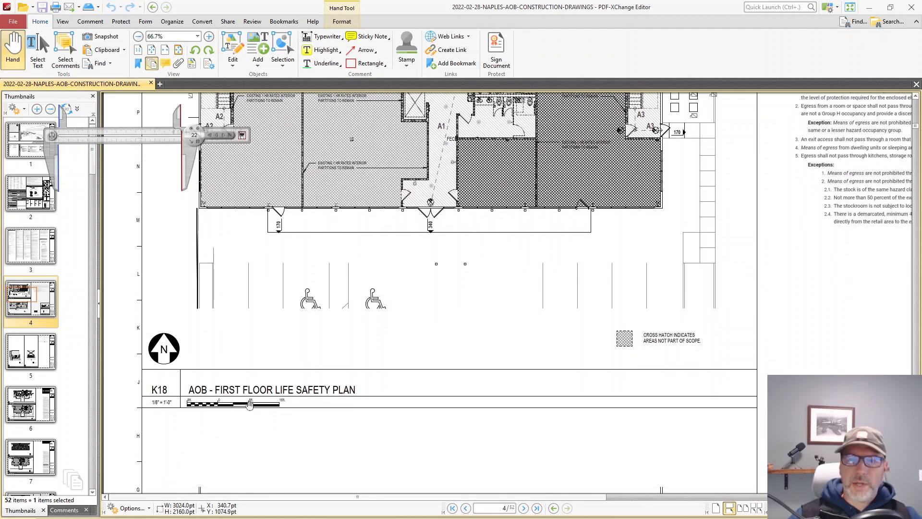
scroll(249, 405, "up", 2)
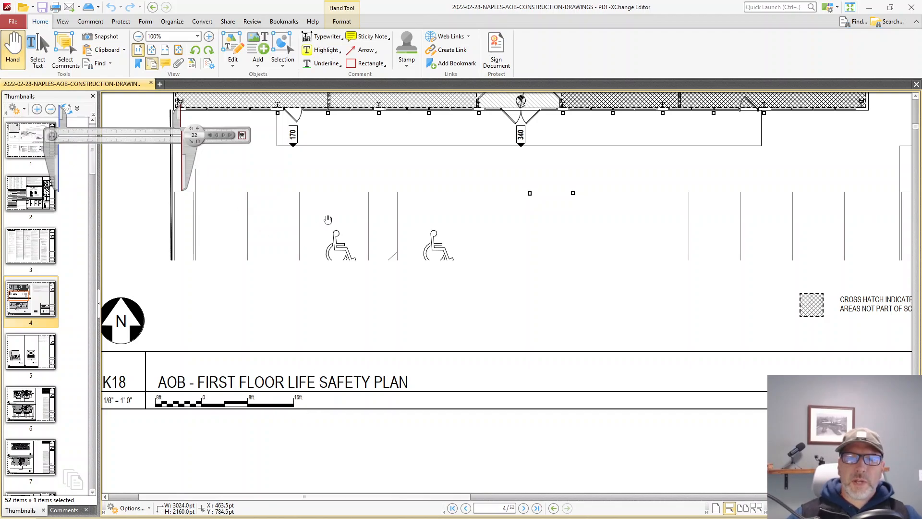
left_click_drag(327, 220, 315, 477)
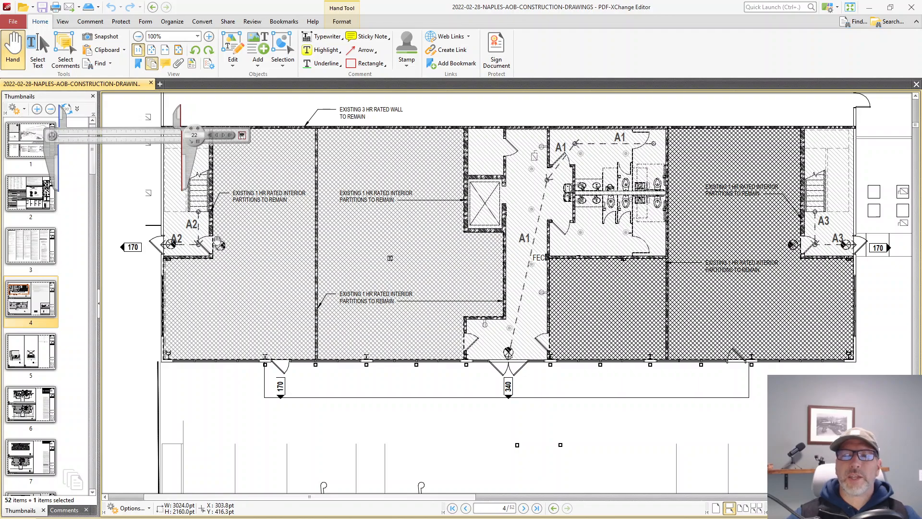
scroll(365, 403, "down", 5)
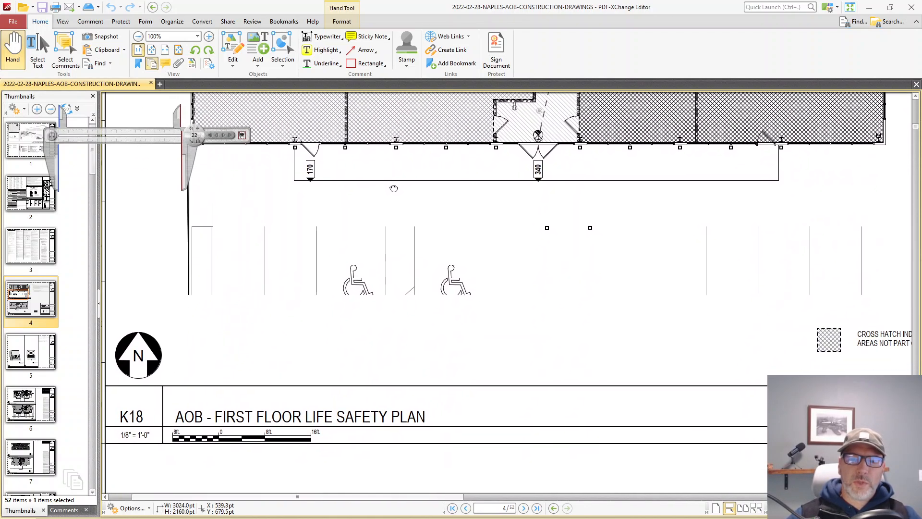
Step: Place the screen calipers over the plan's graphic scale and adjust the jaws to span from 0 to 16 ft
mouse_move(153, 142)
left_mouse_down()
mouse_move(231, 213)
mouse_move(308, 393)
mouse_move(318, 394)
left_mouse_up()
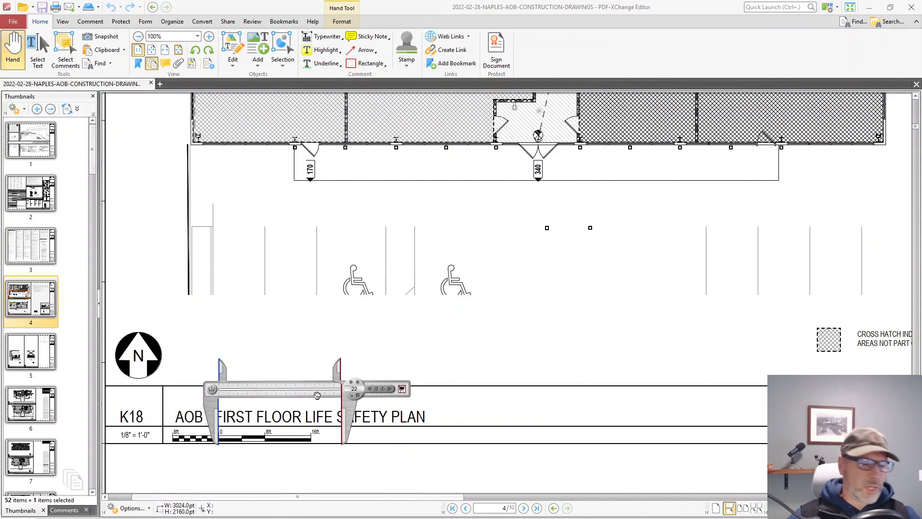
key("Left")
key("Left")
key("Left")
key("Left")
key("Left")
key("Left")
key("Left")
key("Left")
key("Left")
key("Left")
key("Left")
key("Left")
key("Left")
key("Left")
key("Left")
key("Left")
key("Left")
key("Left")
key("Left")
key("Left")
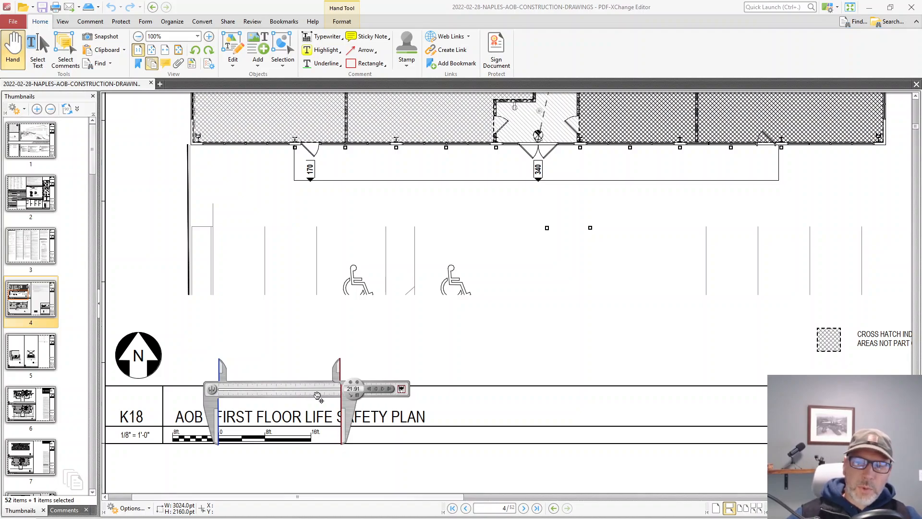
key("Left")
key("Left")
key("Left")
key("Left")
key("Left")
key("Left")
key("Left")
key("Left")
key("Left")
key("Left")
key("Left")
key("Left")
key("Left")
key("Left")
key("Left")
key("Left")
key("Left")
key("Left")
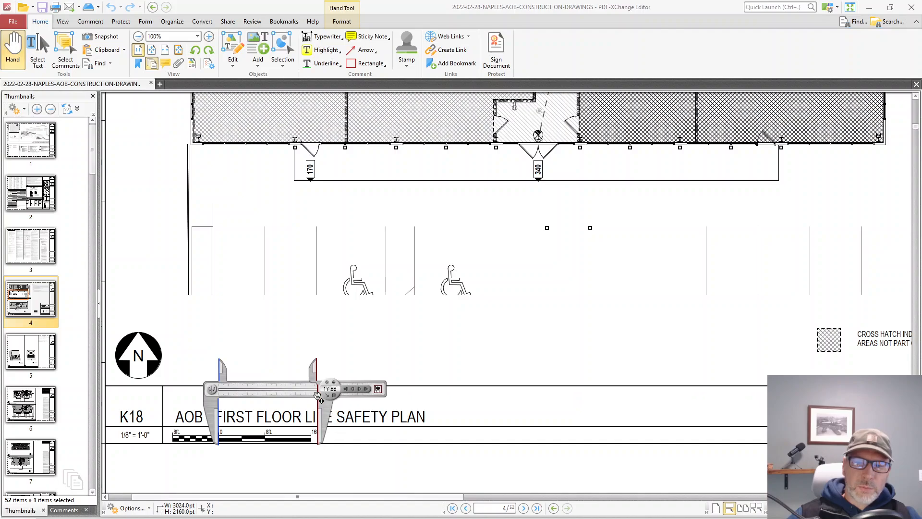
key("Left")
key("Left")
key("Left")
key("Left")
key("Left")
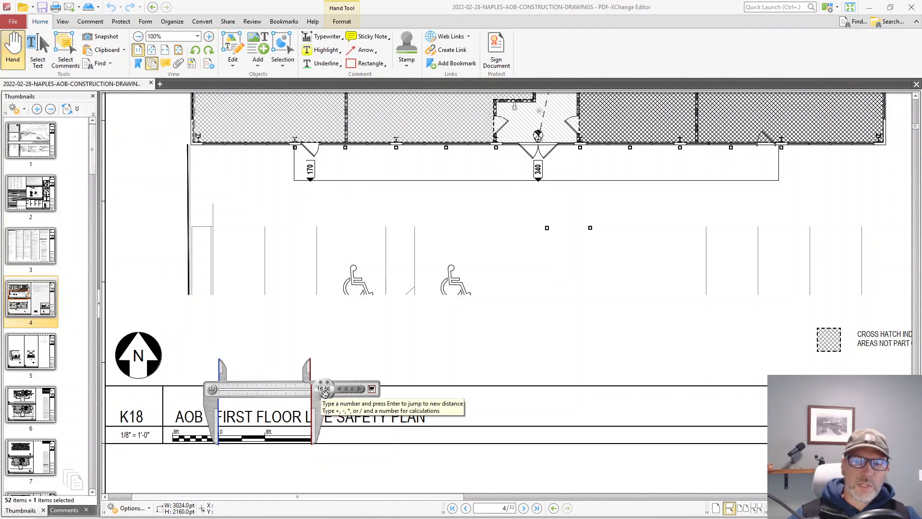
Step: Switch the calipers' measurement units from Custom 1 to Pixels
right_click(325, 389)
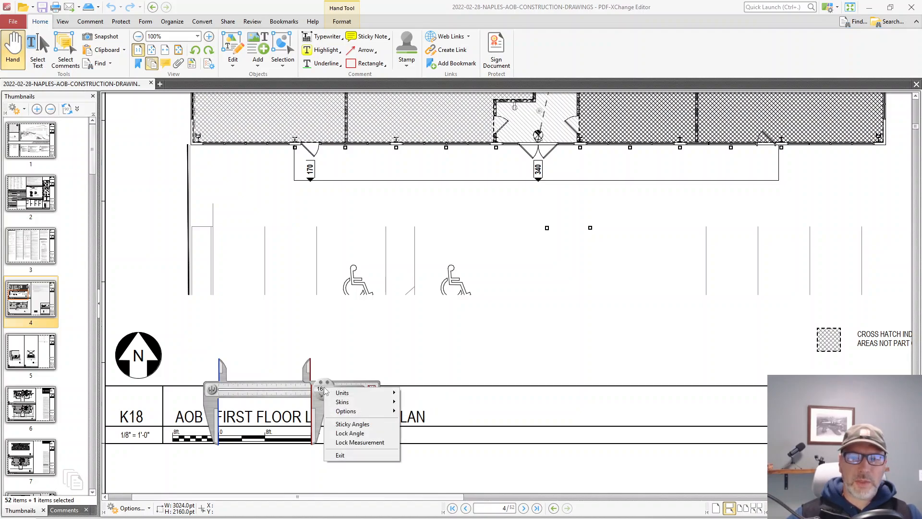
mouse_move(342, 393)
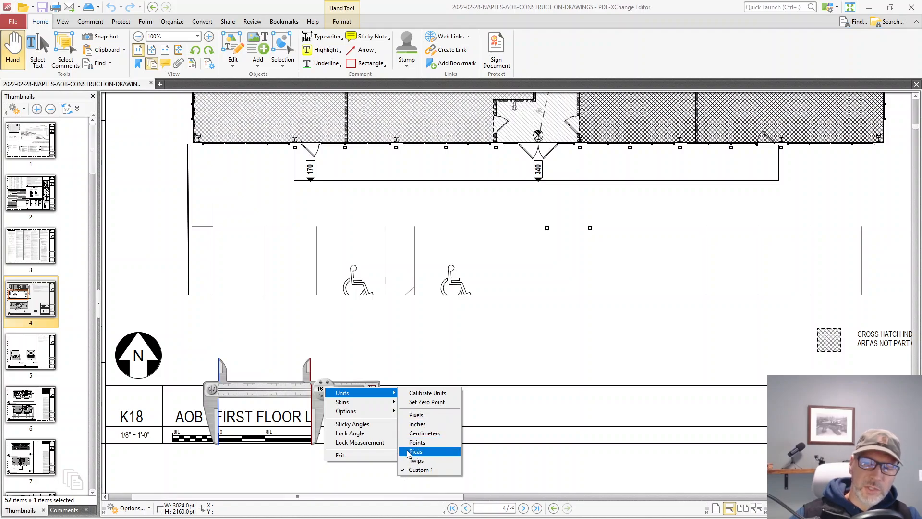
left_click(413, 413)
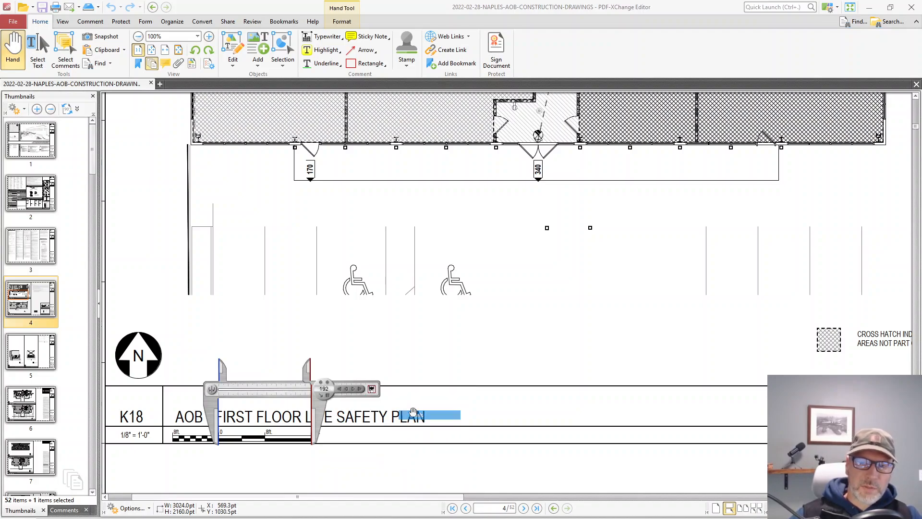
Step: Calibrate the calipers' Custom 1 unit so that 192 pixels equal a length of 16 units
right_click(326, 388)
mouse_move(361, 391)
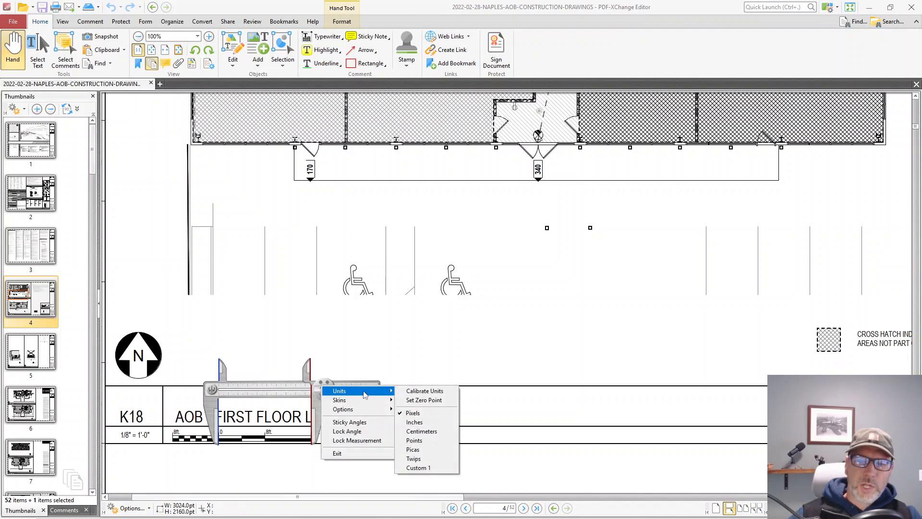
left_click(413, 391)
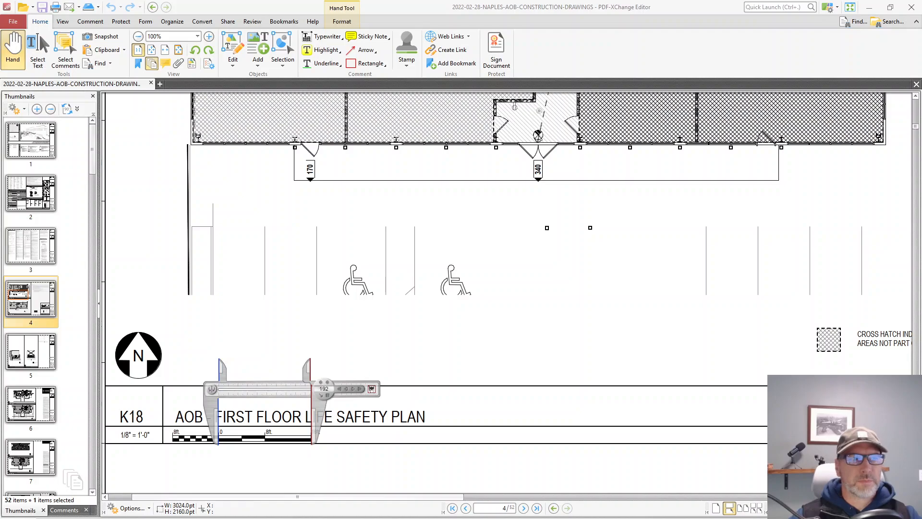
left_click_drag(317, 193, 380, 168)
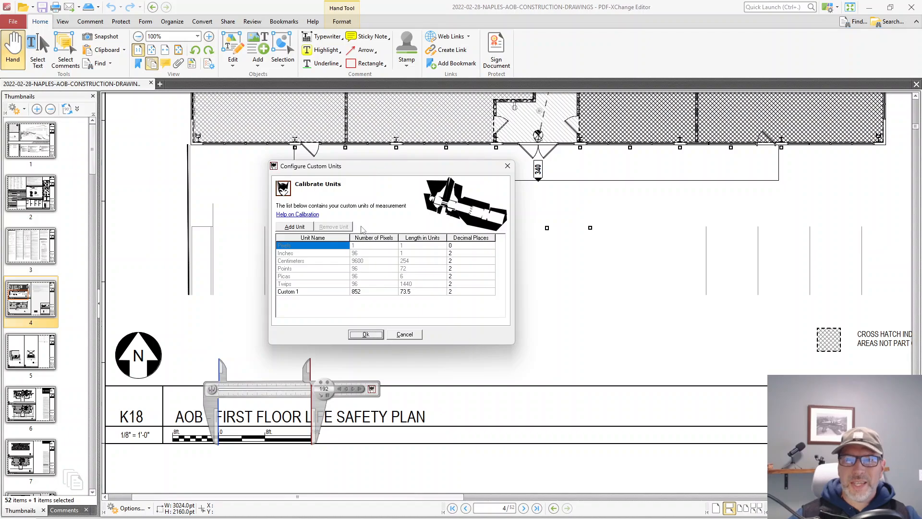
left_click(361, 292)
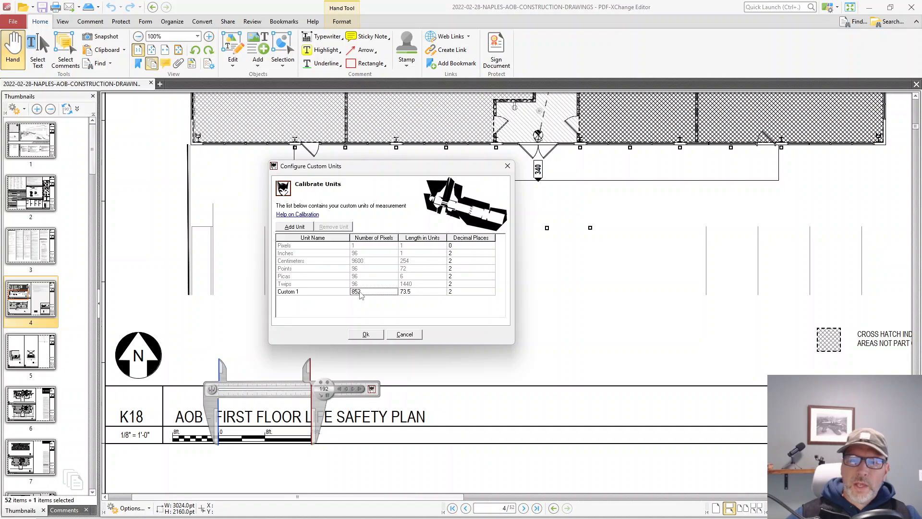
left_click(361, 292)
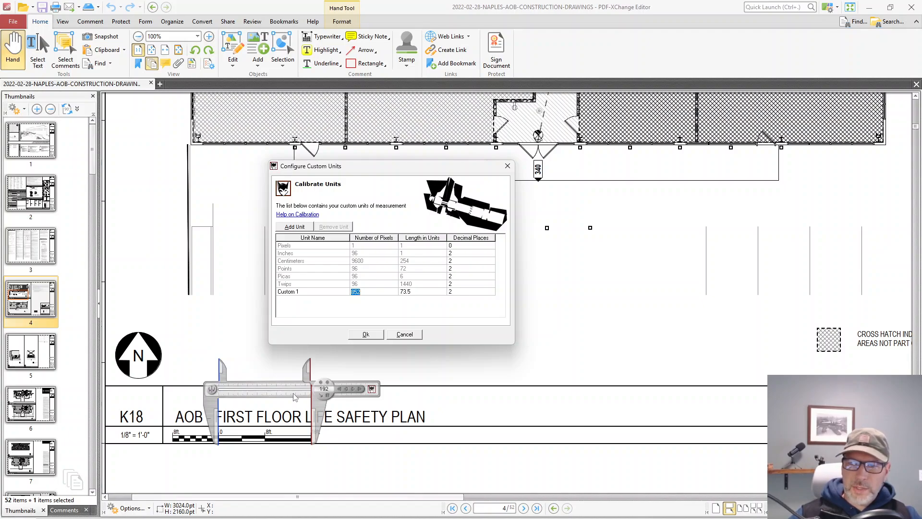
type("192")
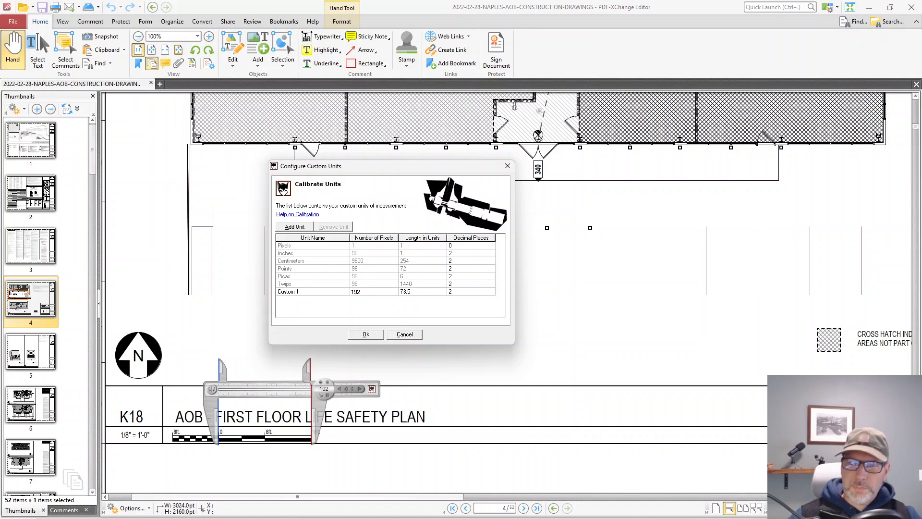
left_click(405, 294)
left_click(418, 295)
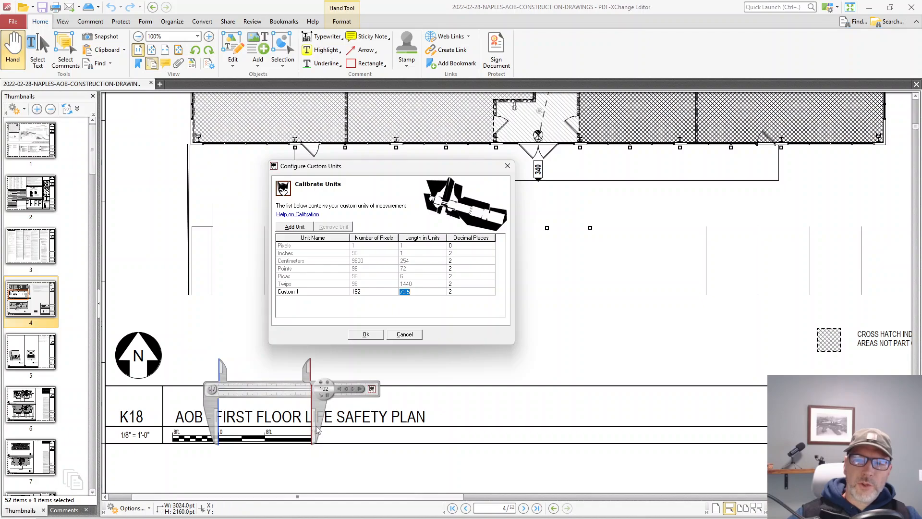
type("16")
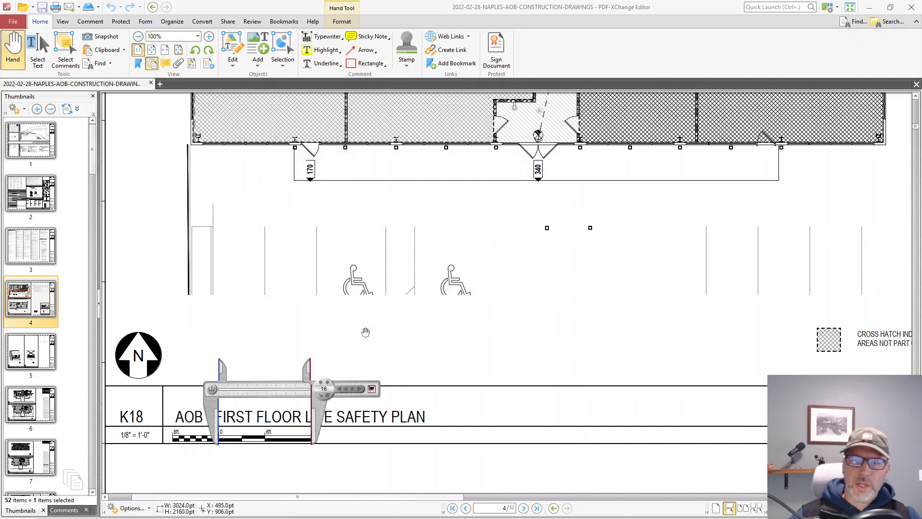
left_click(366, 334)
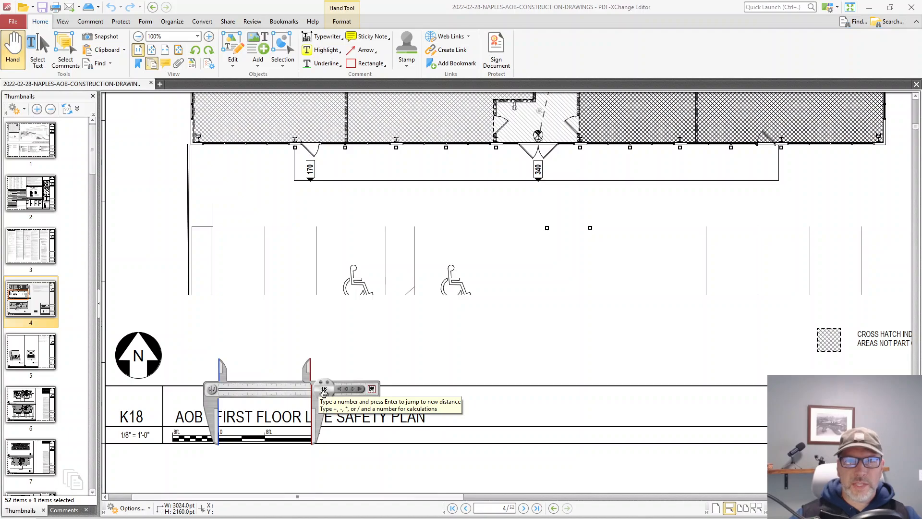
Step: Measure the width of the hatched room west of the central entrance, between its interior partitions near the south wall, with the calipers
left_click_drag(323, 221, 291, 333)
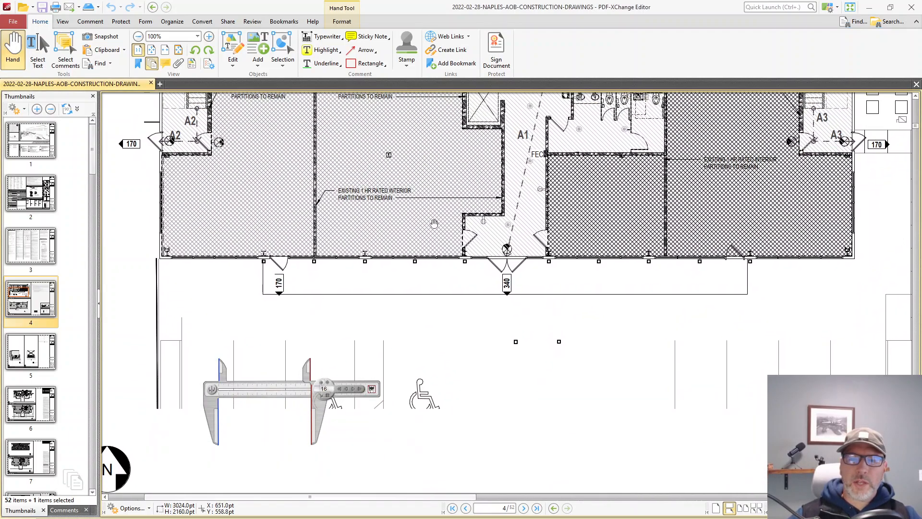
left_click_drag(434, 223, 383, 371)
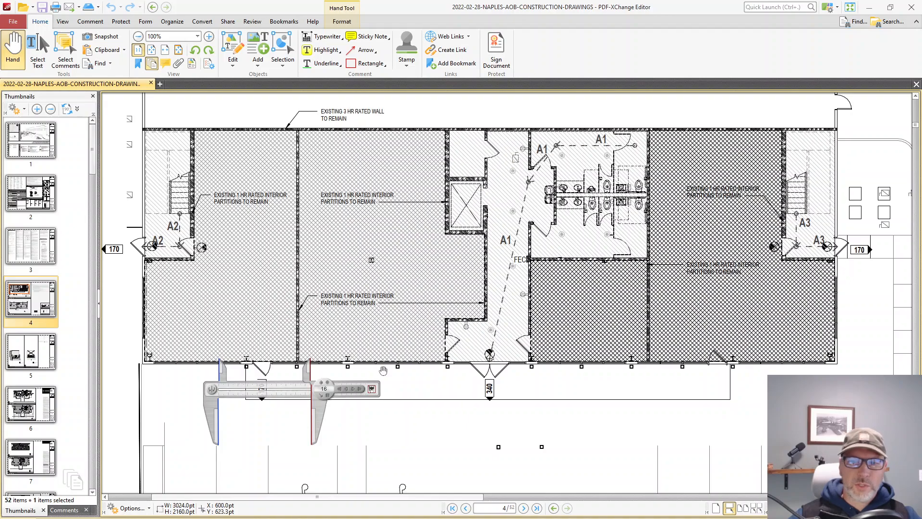
mouse_move(292, 396)
left_mouse_down()
mouse_move(292, 371)
mouse_move(338, 323)
mouse_move(368, 322)
left_mouse_up()
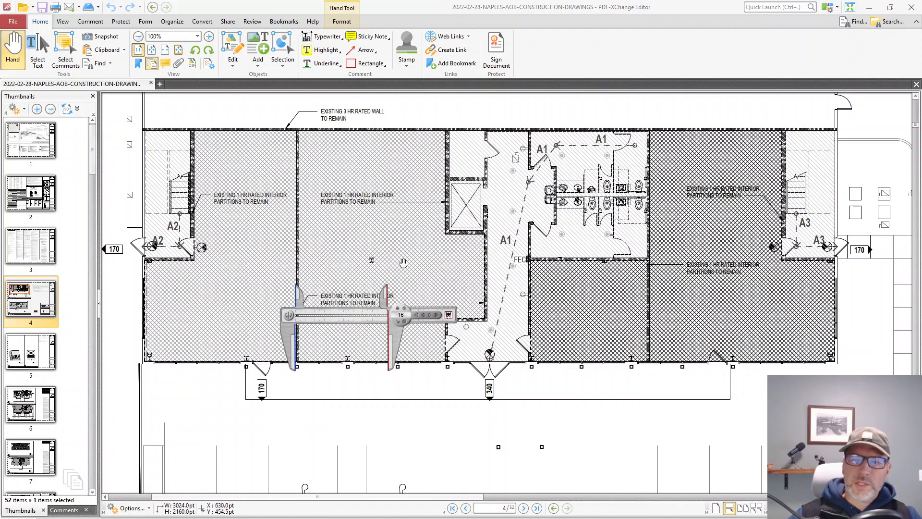
left_click_drag(365, 321, 368, 319)
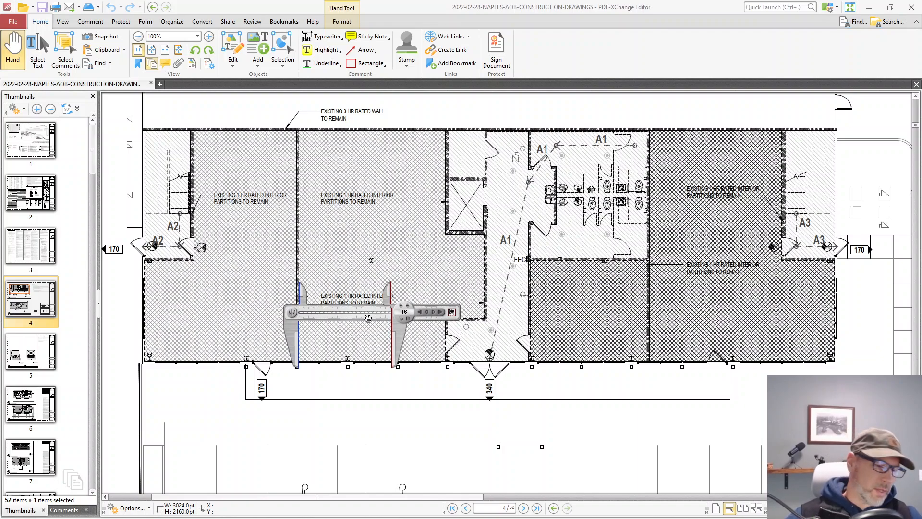
key("Caps_Lock")
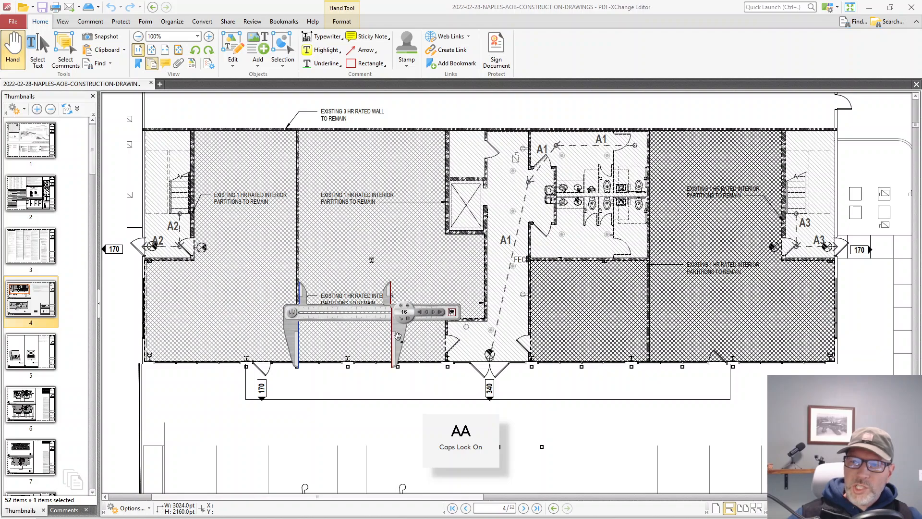
left_click_drag(398, 335, 453, 336)
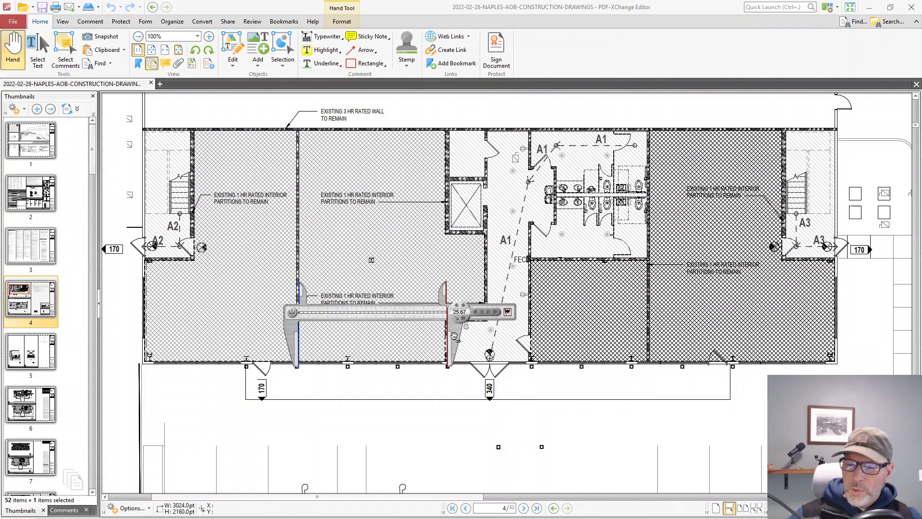
left_click_drag(453, 335, 453, 335)
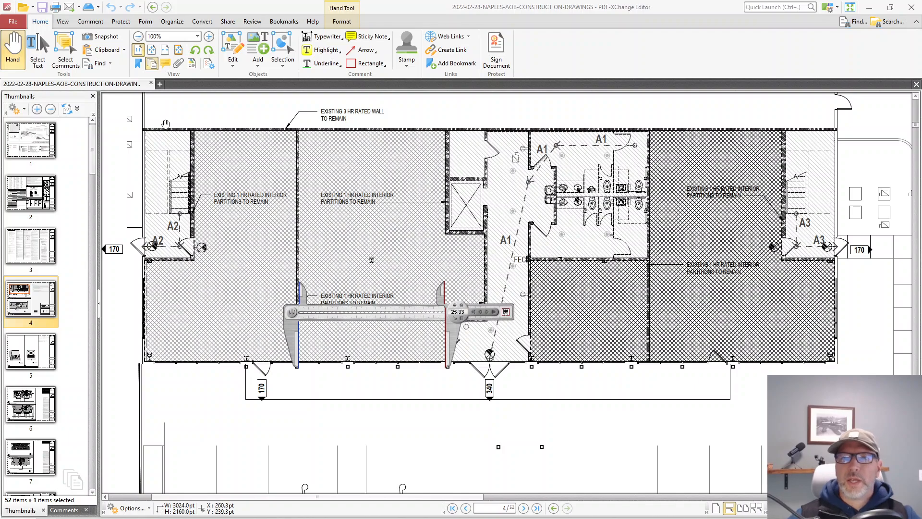
Step: Draw a rectangle annotation in the northwest corner of the measured room, just inside its walls
left_click(99, 22)
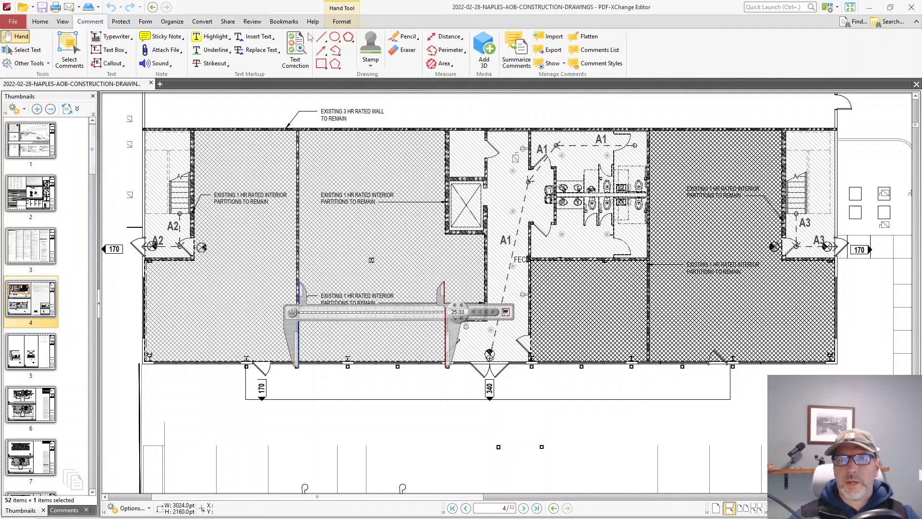
left_click(321, 63)
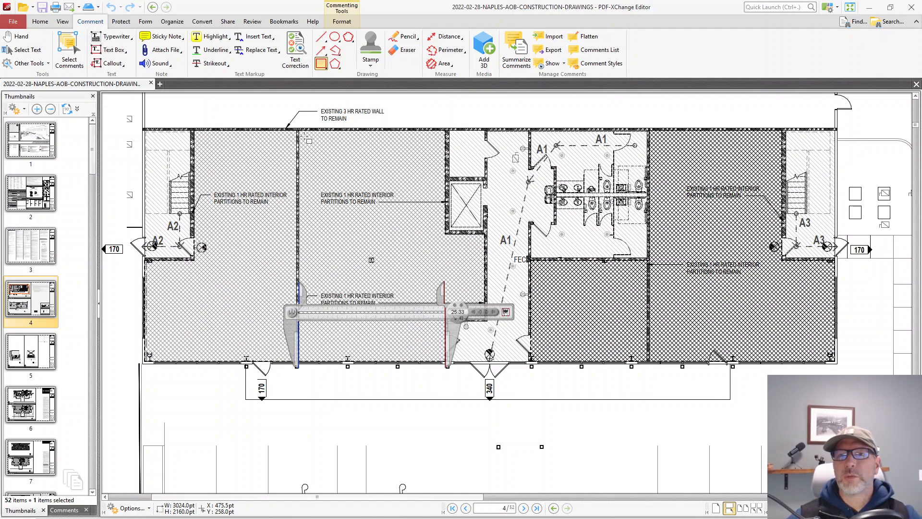
mouse_move(305, 137)
left_mouse_down()
mouse_move(309, 163)
mouse_move(410, 188)
mouse_move(408, 199)
left_mouse_up()
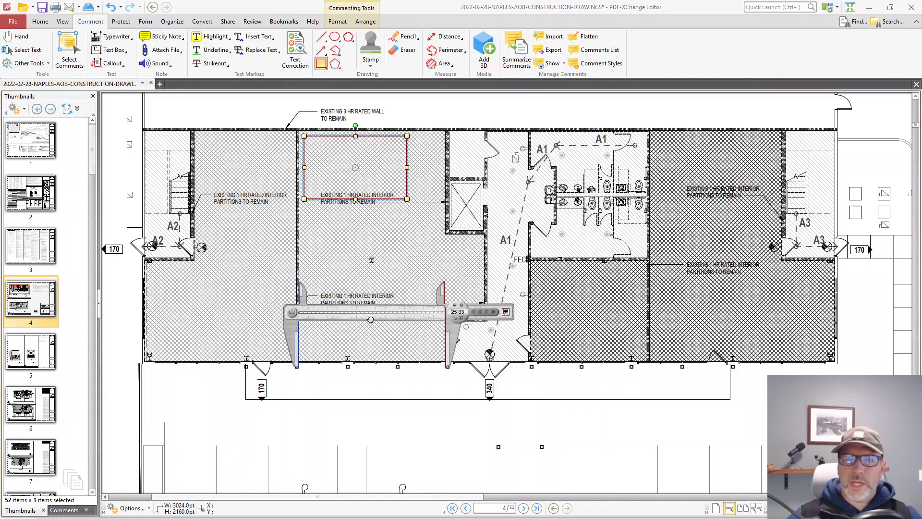
Step: Set the calipers to 8 units across the top of the rectangle annotation and resize its width to match
left_click_drag(370, 320, 375, 120)
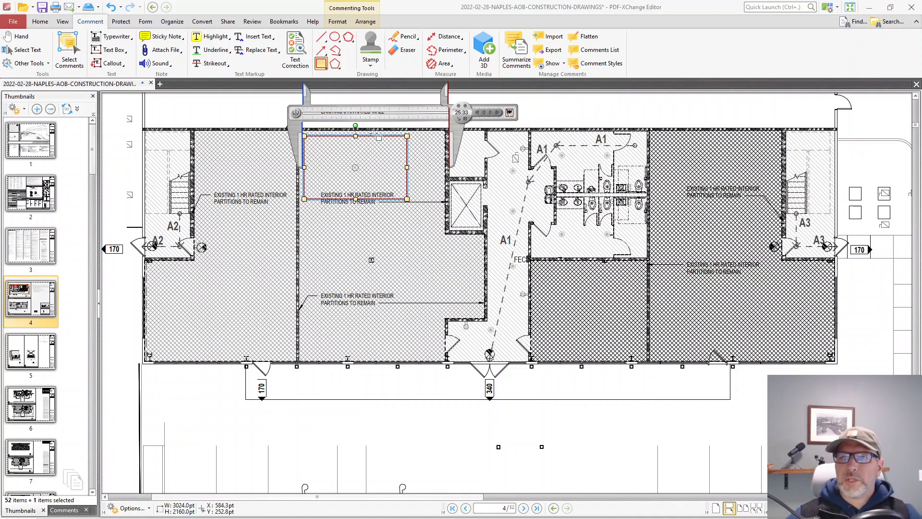
left_click_drag(454, 138, 356, 132)
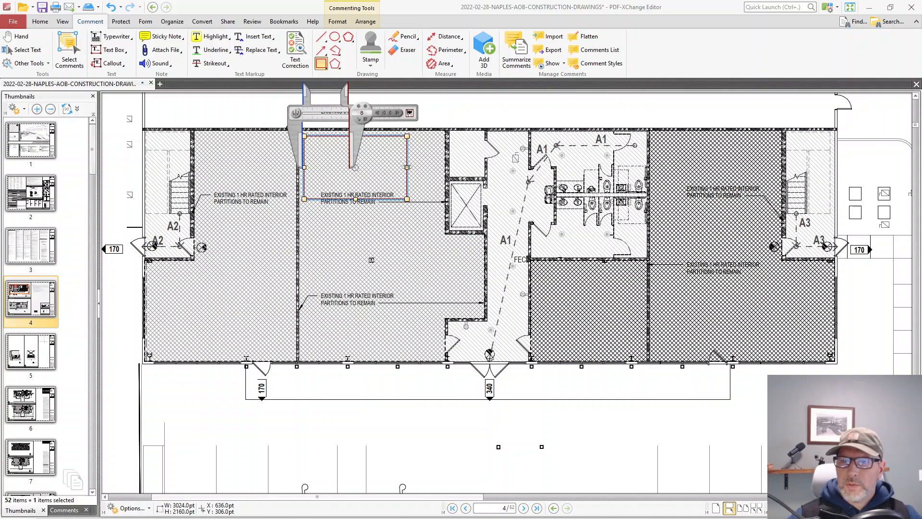
left_click_drag(407, 166, 349, 167)
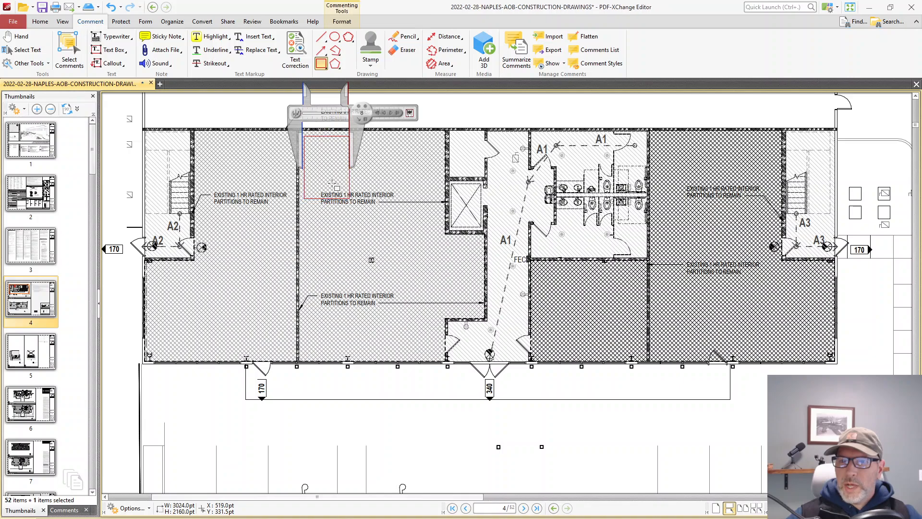
key("Escape")
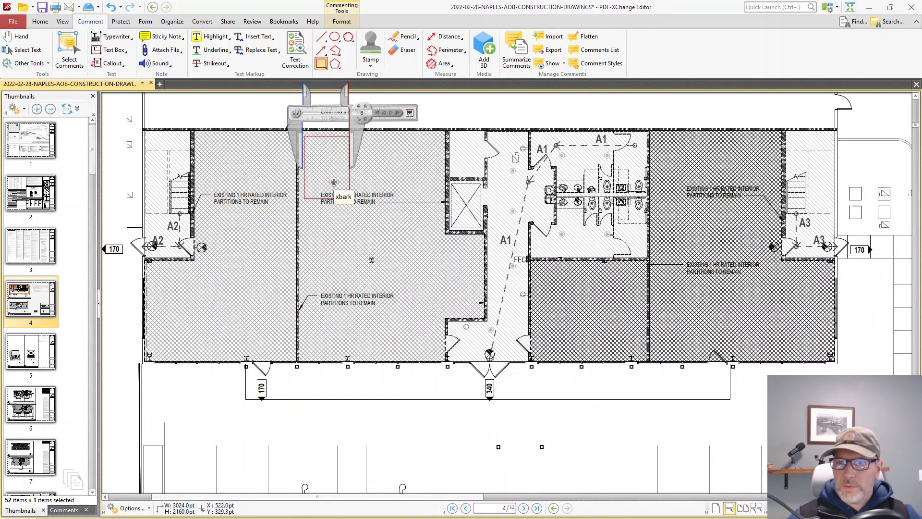
key("h")
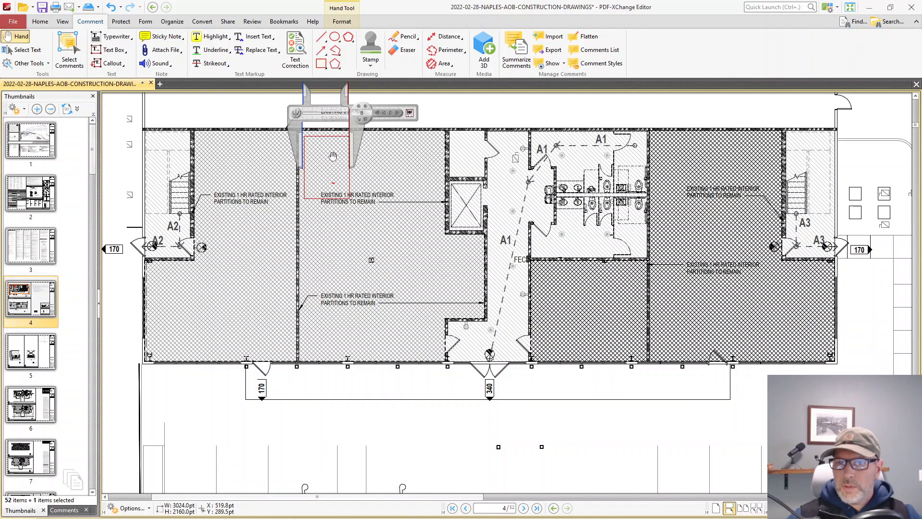
left_click_drag(333, 158, 332, 157)
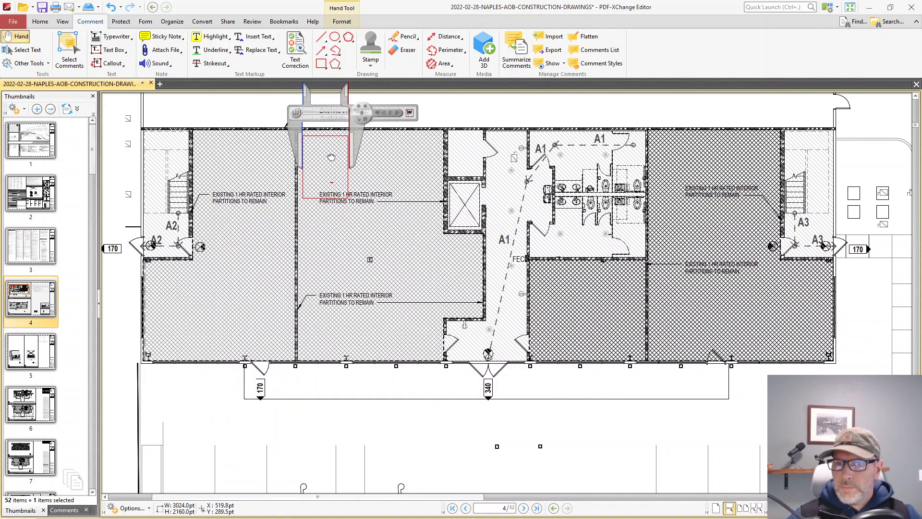
left_click(348, 178)
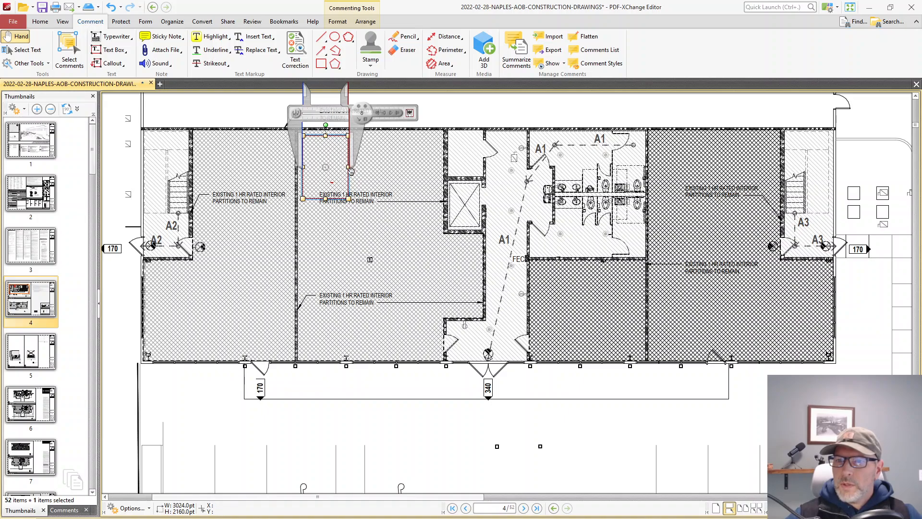
left_click_drag(349, 167, 349, 167)
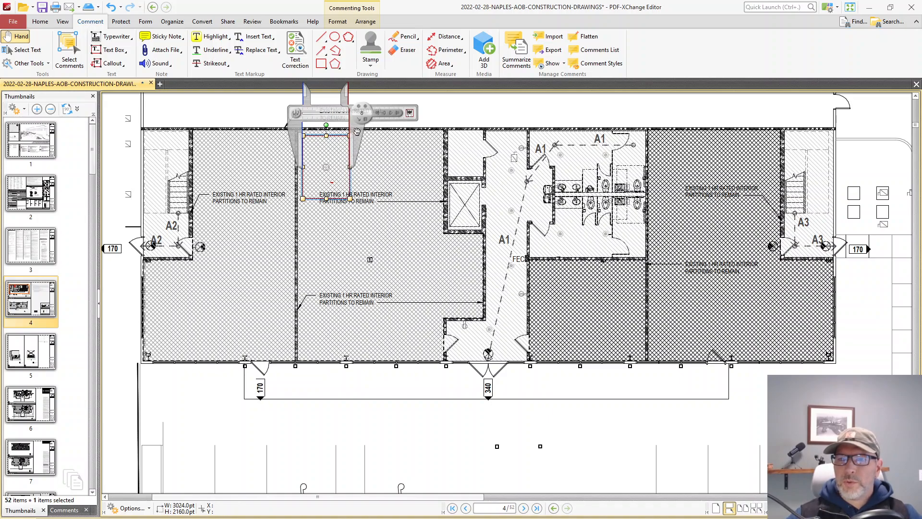
Step: Turn the calipers vertical, set them to 8 units beside the rectangle, and resize its height to match
left_click_drag(357, 132, 290, 188)
left_click_drag(297, 156, 366, 177)
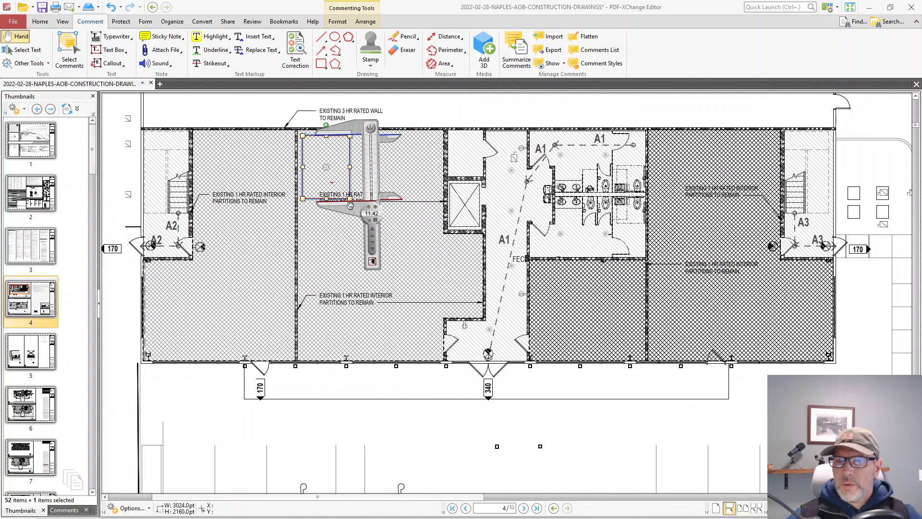
left_click_drag(351, 208, 348, 189)
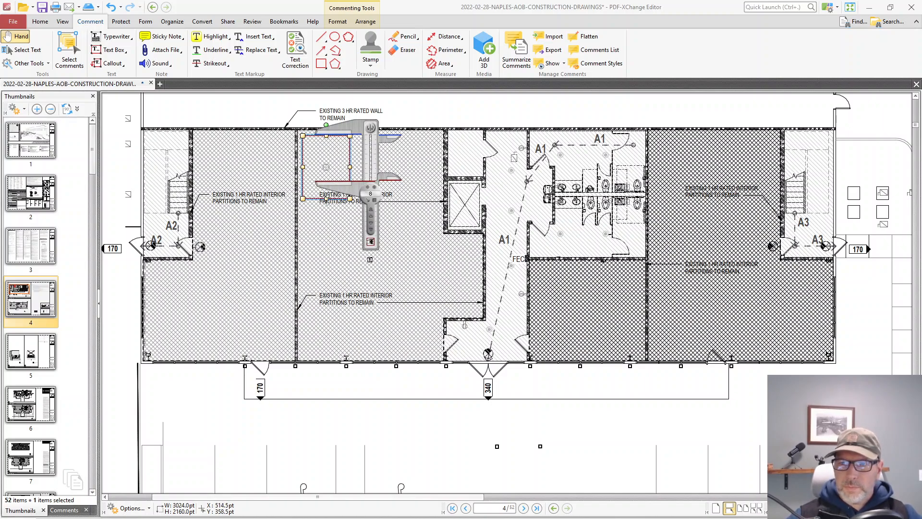
left_click_drag(327, 197, 326, 181)
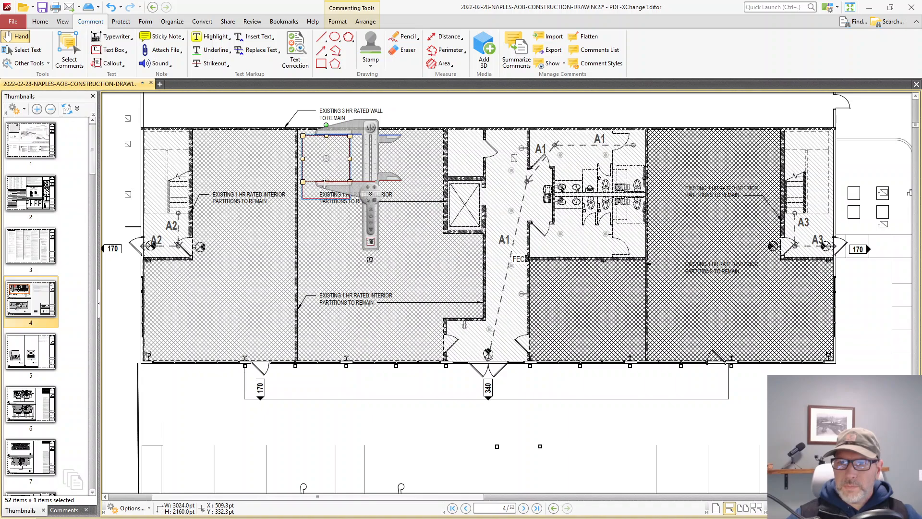
left_click(334, 240)
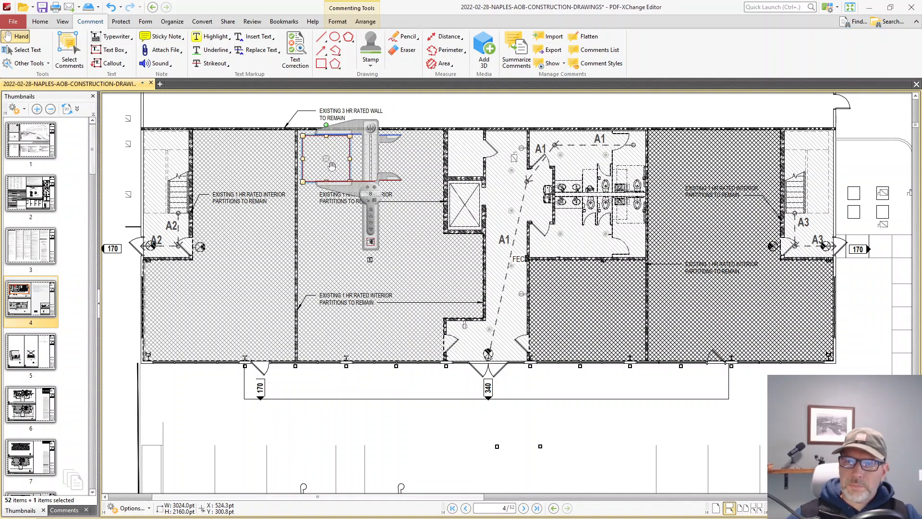
Step: Copy the 8 by 8 rectangle twice, stacking the copies below the original along the room's west partition
mouse_move(332, 173)
left_mouse_down()
mouse_move(332, 189)
mouse_move(336, 168)
mouse_move(313, 180)
mouse_move(315, 247)
mouse_move(313, 234)
left_mouse_up()
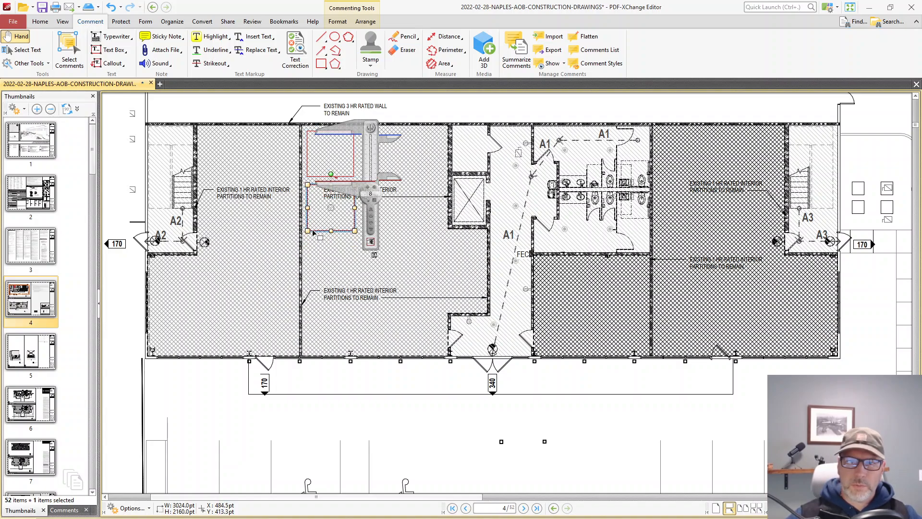
left_click(338, 166)
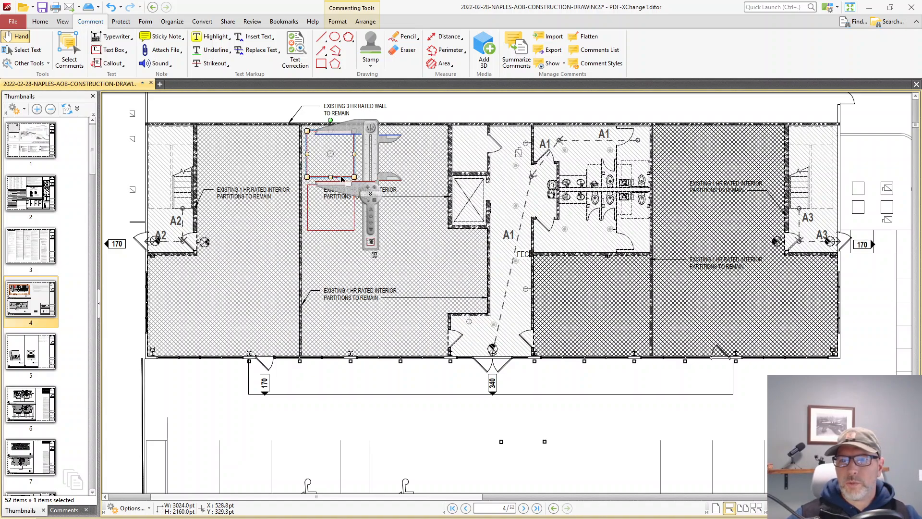
left_click_drag(341, 181, 343, 284)
Step: Measure the depth of the restroom block between the north wall and its south partition with the calipers
left_click_drag(353, 190, 510, 250)
left_click_drag(535, 196, 575, 207)
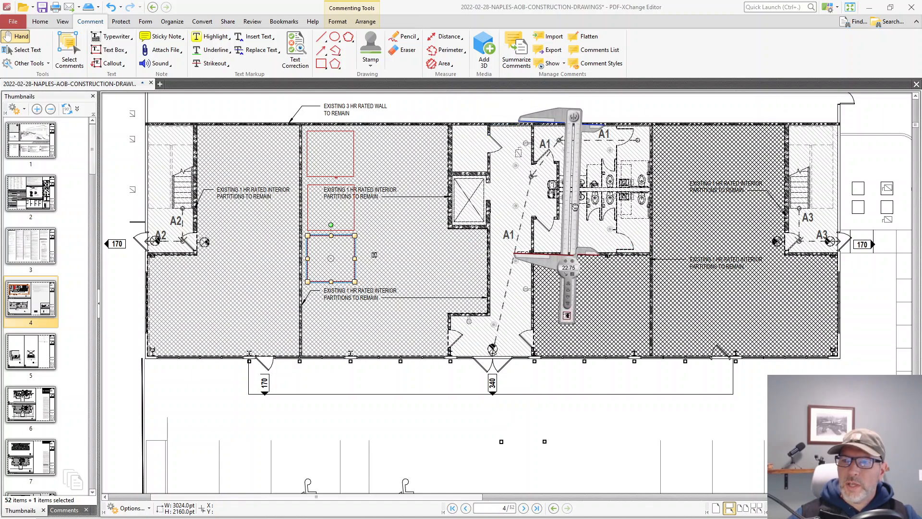
left_click_drag(541, 263, 545, 262)
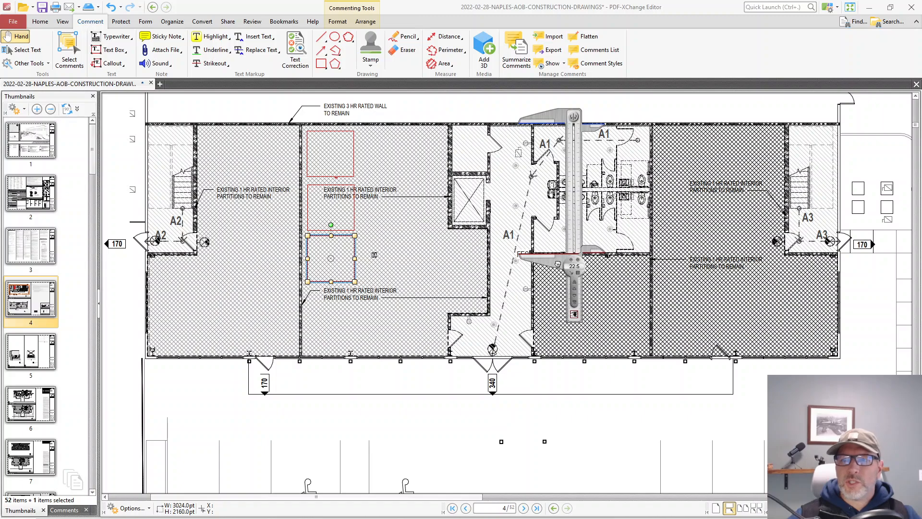
Step: Place the calipers horizontally outside the building's southwest wall and examine their available units, options and skins
mouse_move(558, 263)
left_mouse_down()
mouse_move(665, 126)
mouse_move(662, 144)
mouse_move(618, 134)
mouse_move(222, 397)
left_mouse_up()
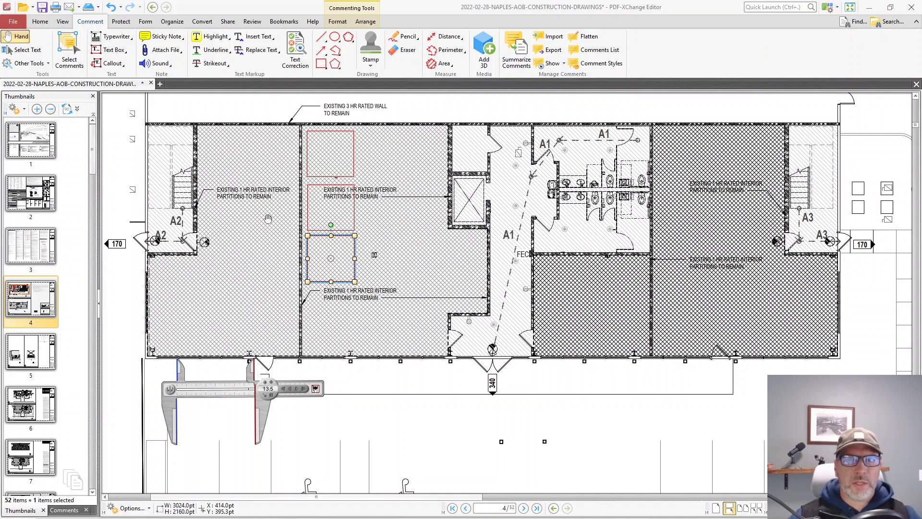
right_click(270, 387)
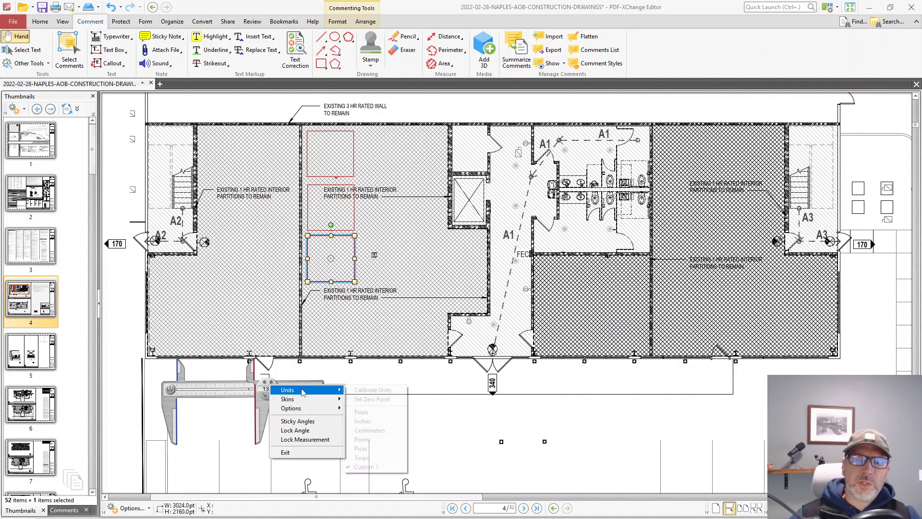
mouse_move(303, 391)
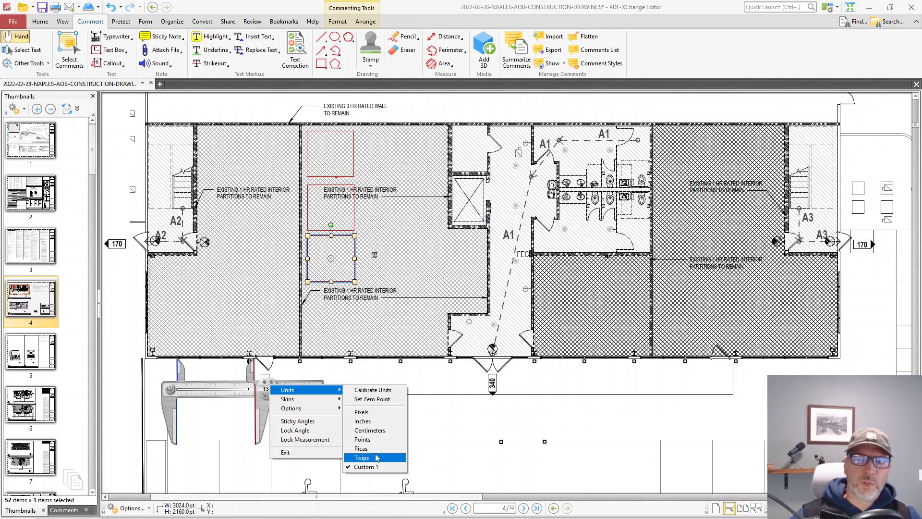
mouse_move(325, 412)
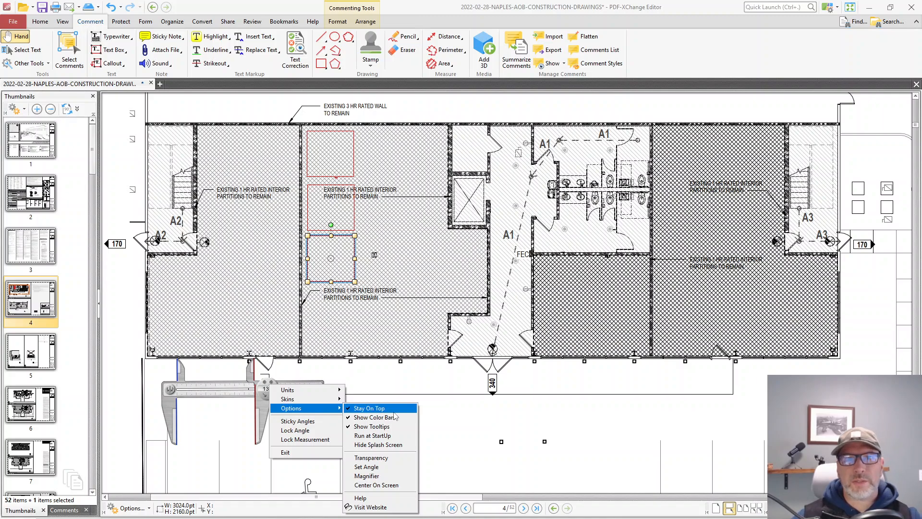
left_click(422, 188)
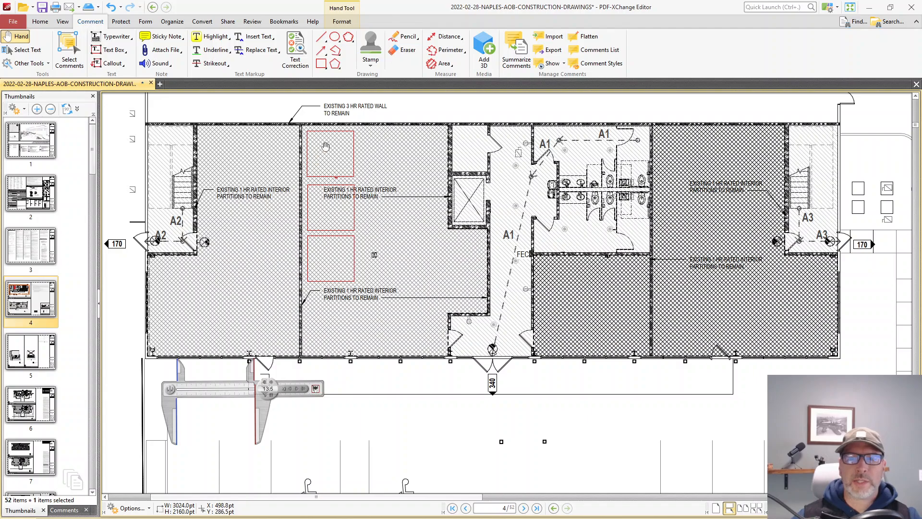
right_click(267, 387)
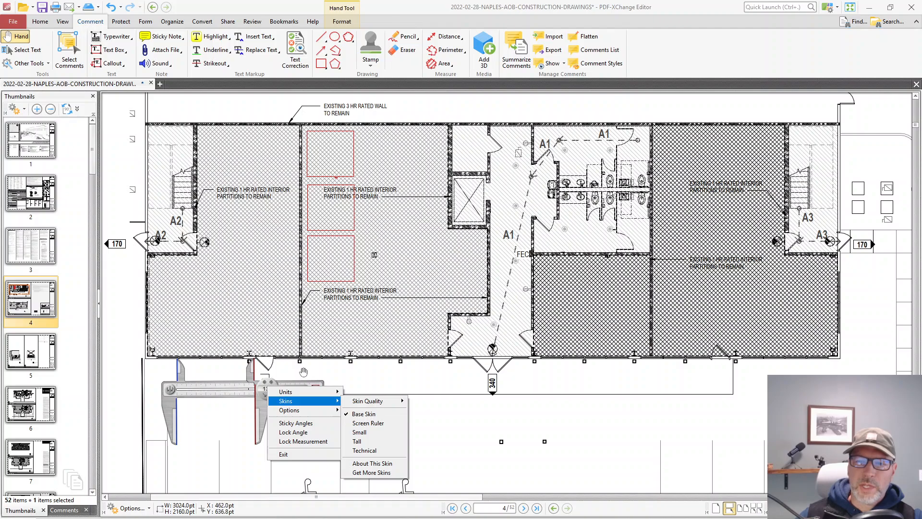
left_click(264, 386)
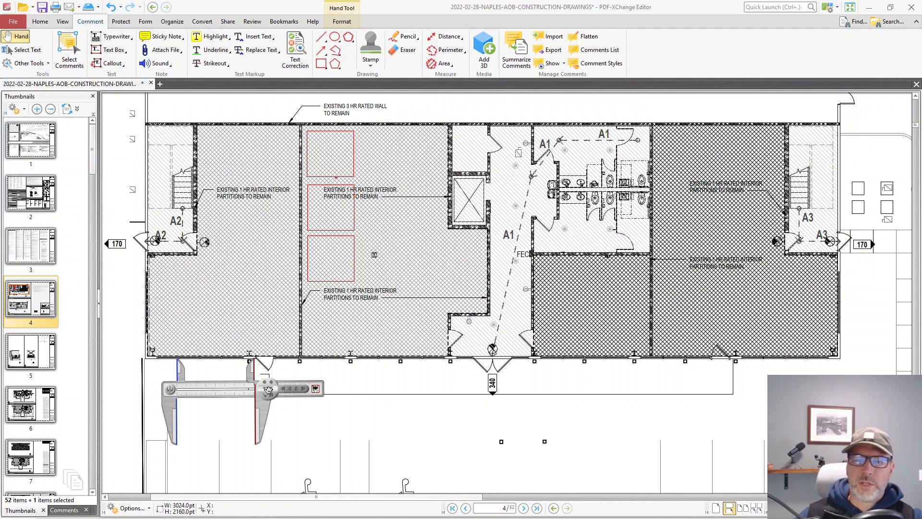
Step: Turn on Sticky Angles and stand the calipers vertically against the north partition of the southwest room
right_click(268, 389)
mouse_move(289, 412)
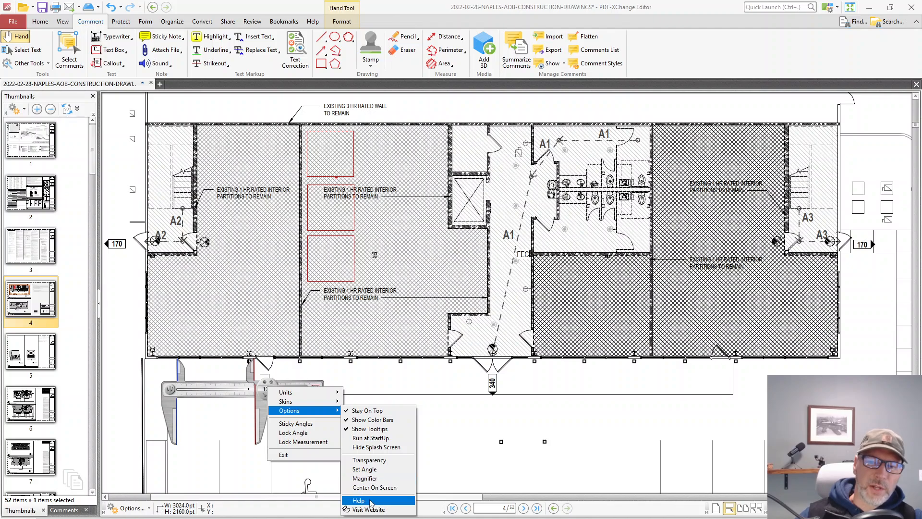
left_click(317, 426)
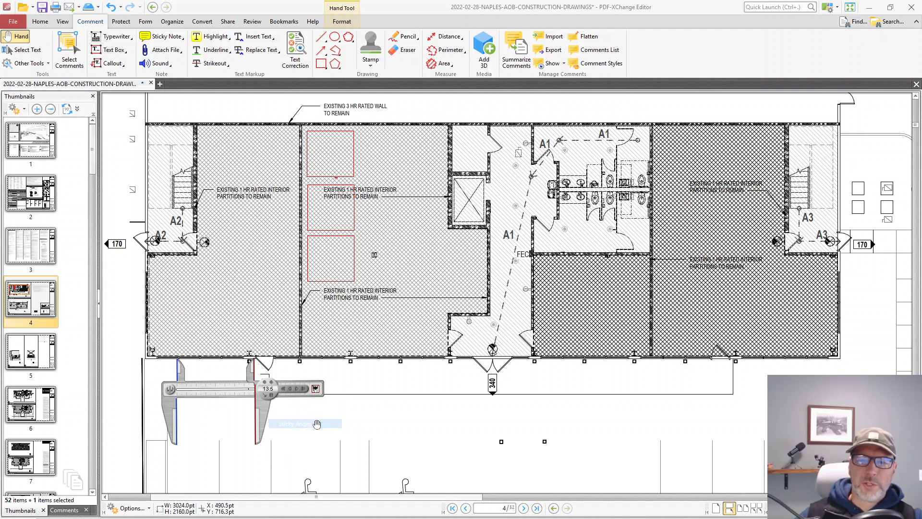
right_click(270, 388)
mouse_move(288, 399)
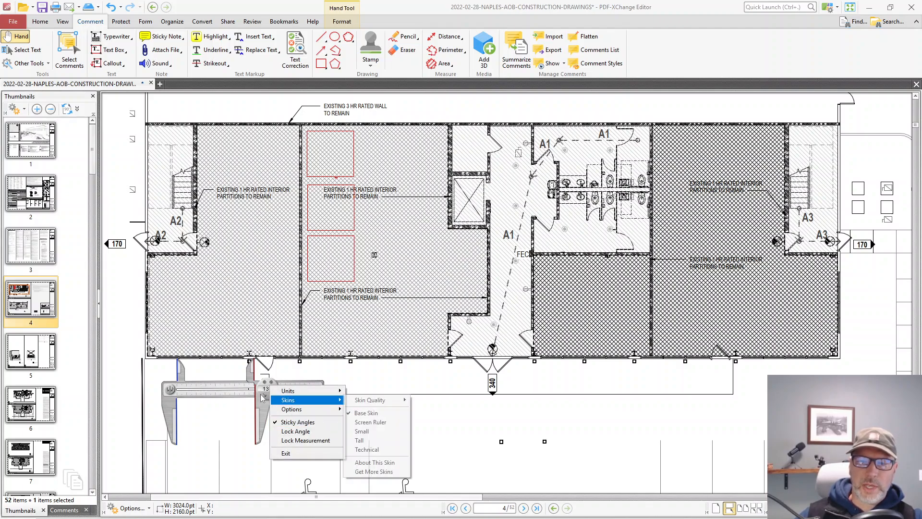
left_click(219, 395)
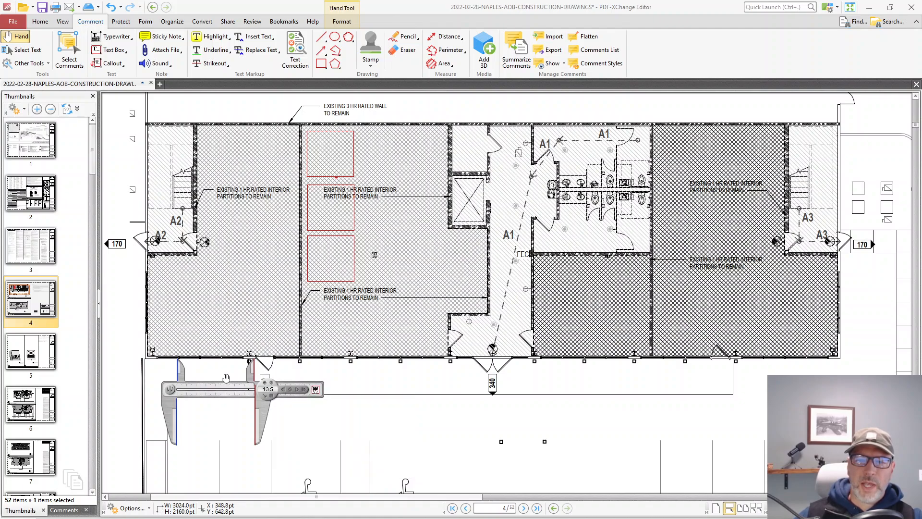
left_click_drag(230, 396, 267, 261)
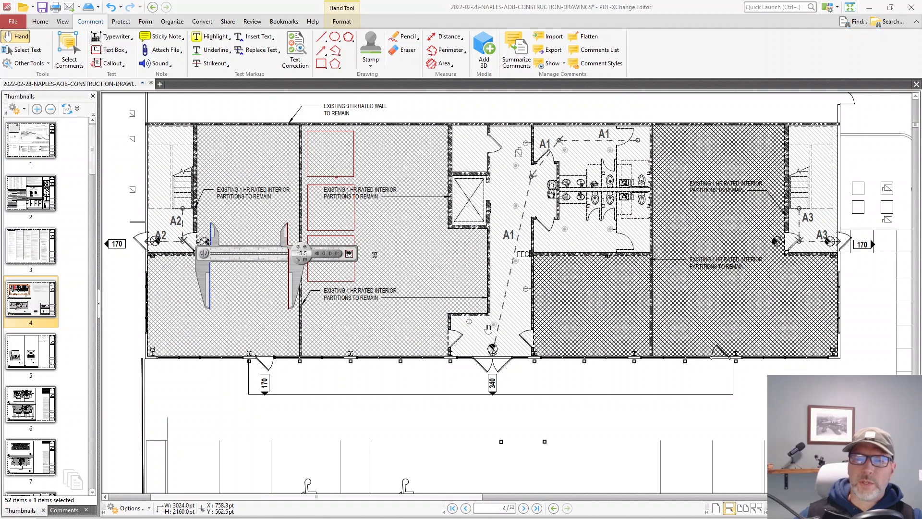
left_click_drag(352, 265, 217, 341)
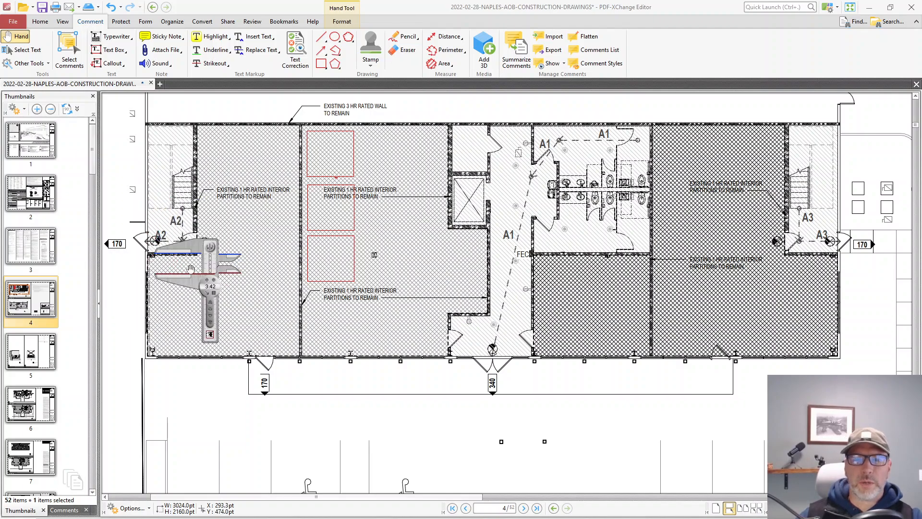
Step: Turn off the calipers' Sticky Angles option and lock their angle in the vertical position
right_click(208, 286)
left_click(241, 323)
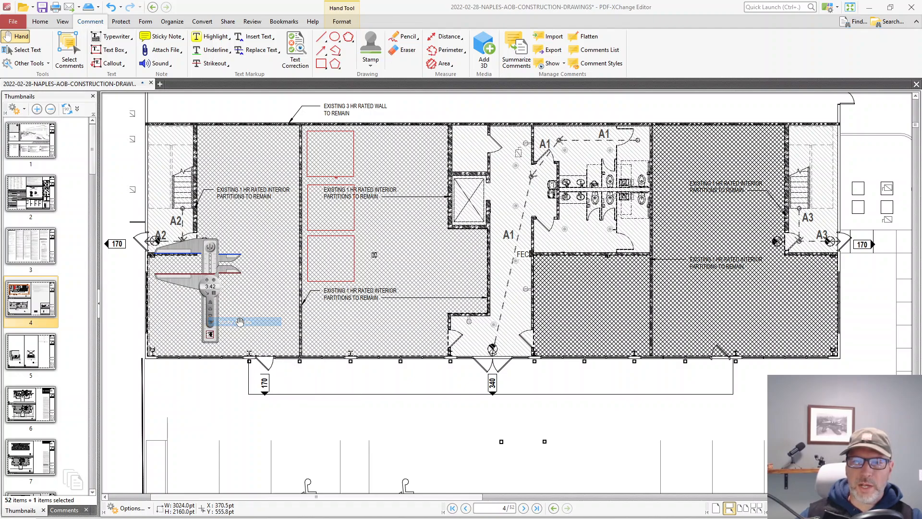
right_click(212, 287)
left_click(242, 332)
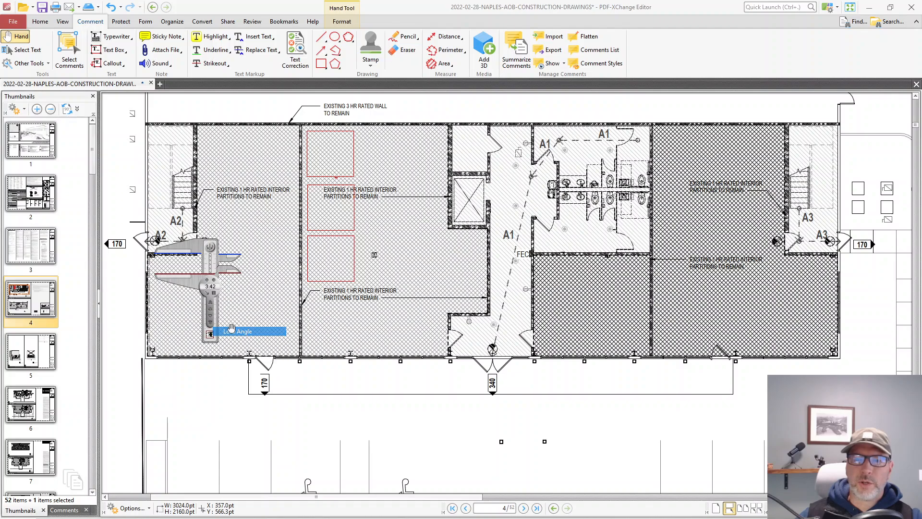
Step: Widen the angle-locked calipers down the southwest room, adjust the opening, and unlock their angle
left_click_drag(192, 284, 214, 490)
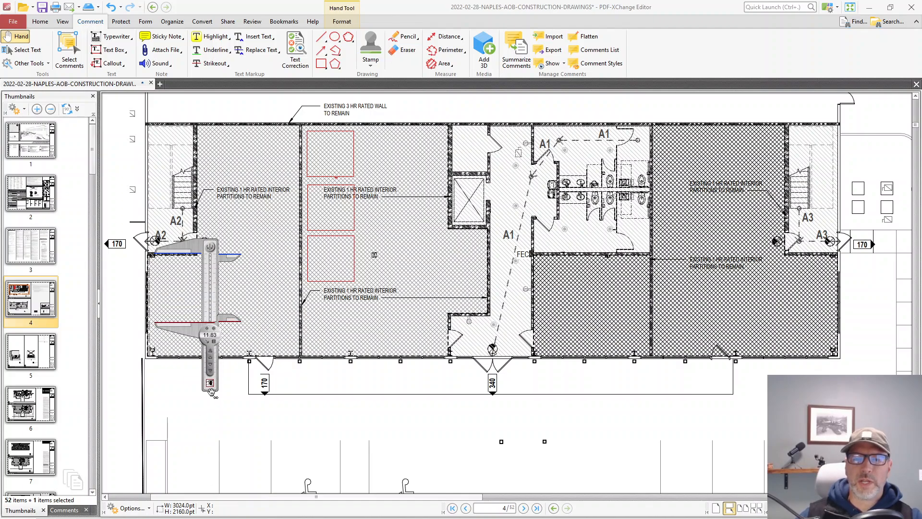
left_click_drag(210, 384, 207, 336)
right_click(208, 330)
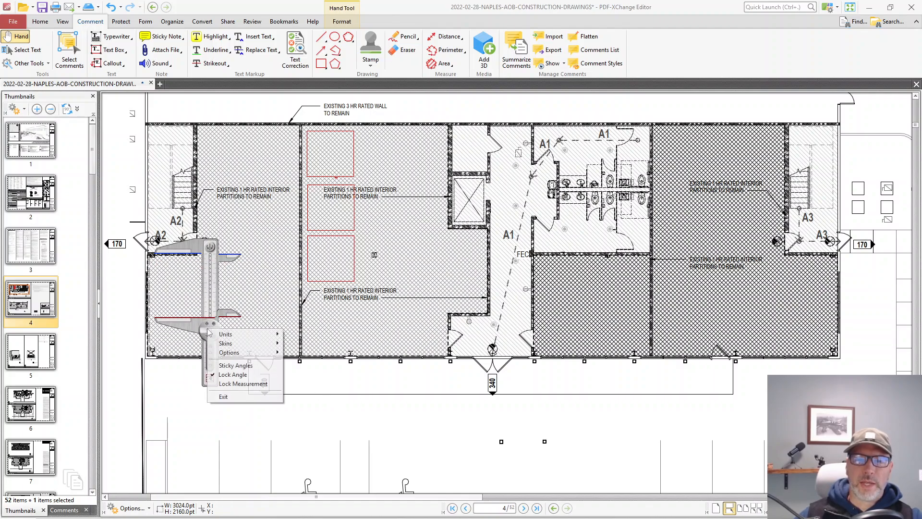
left_click(232, 376)
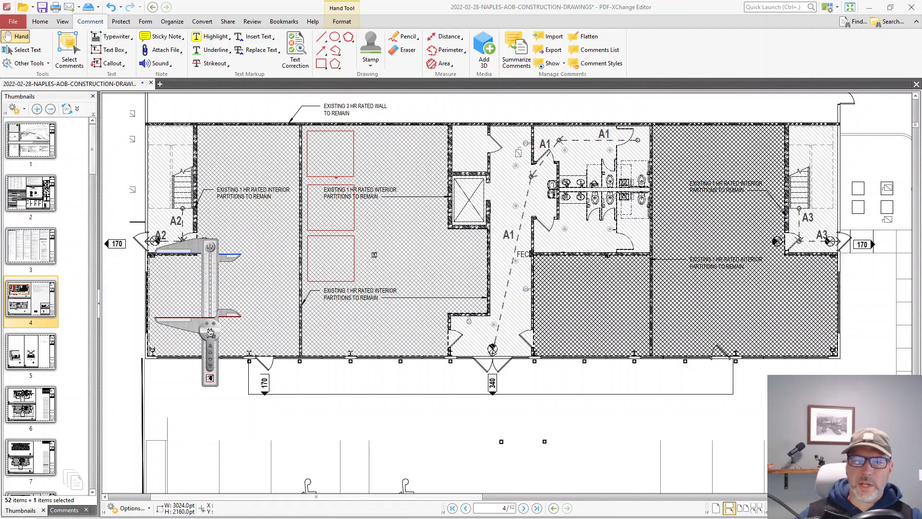
Step: Lock the calipers' measurement at 11, tilt them clockwise over the southwest room, and swing them back to vertical
right_click(210, 331)
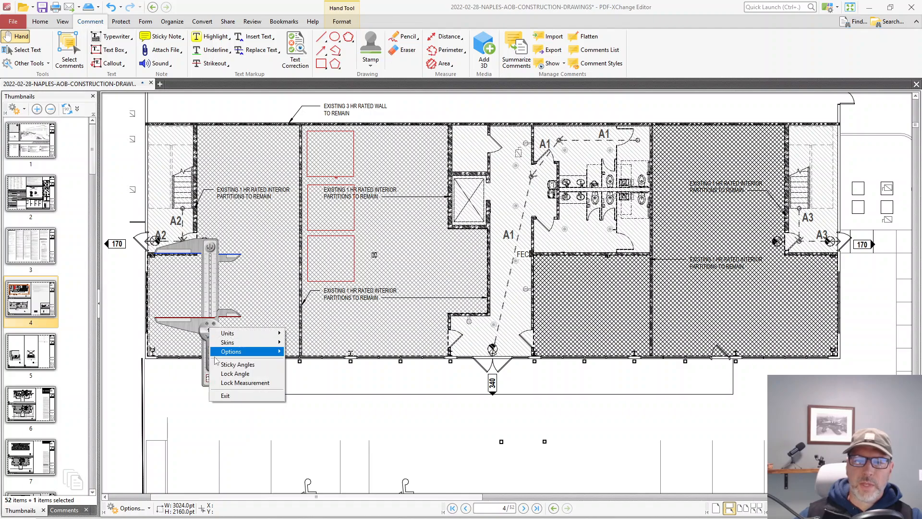
left_click(235, 382)
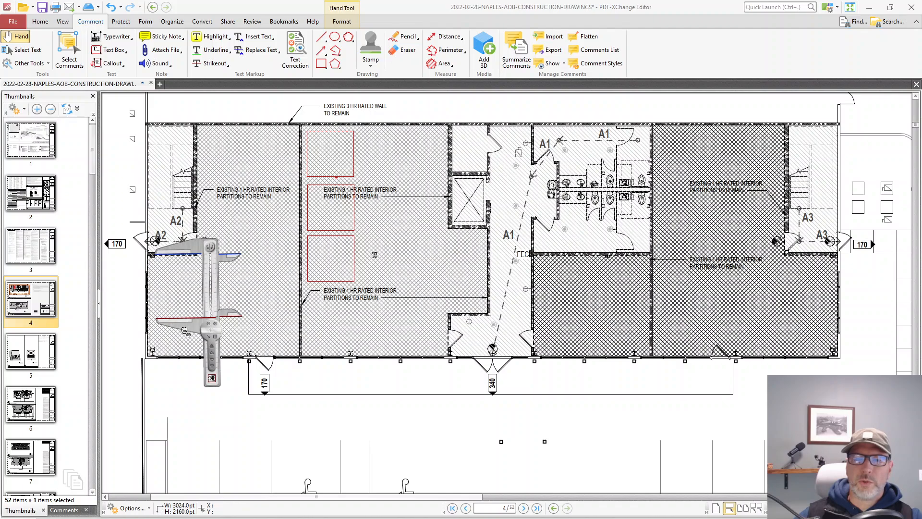
mouse_move(185, 330)
left_mouse_down()
mouse_move(121, 269)
mouse_move(115, 224)
mouse_move(140, 307)
left_mouse_up()
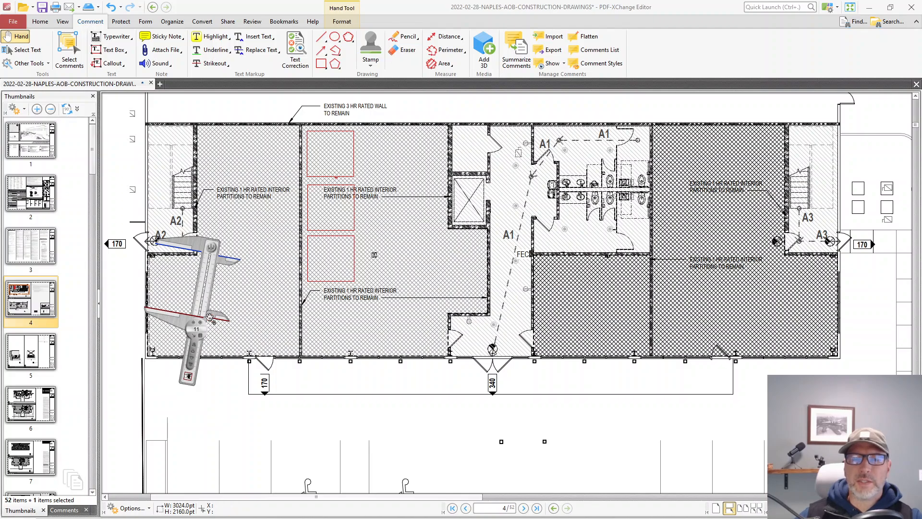
left_click_drag(182, 321, 199, 308)
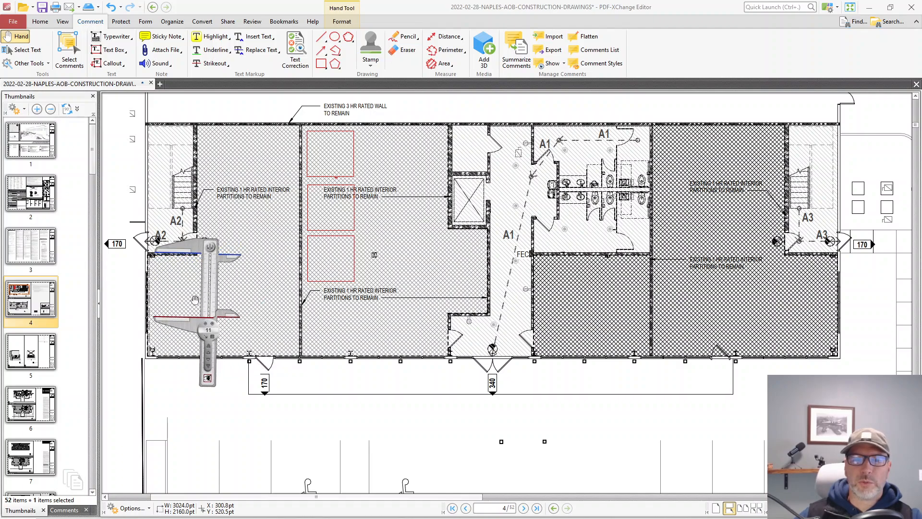
Step: Unlock the calipers' measurement and widen their opening down the southwest room to about 11.33
right_click(210, 329)
left_click(246, 379)
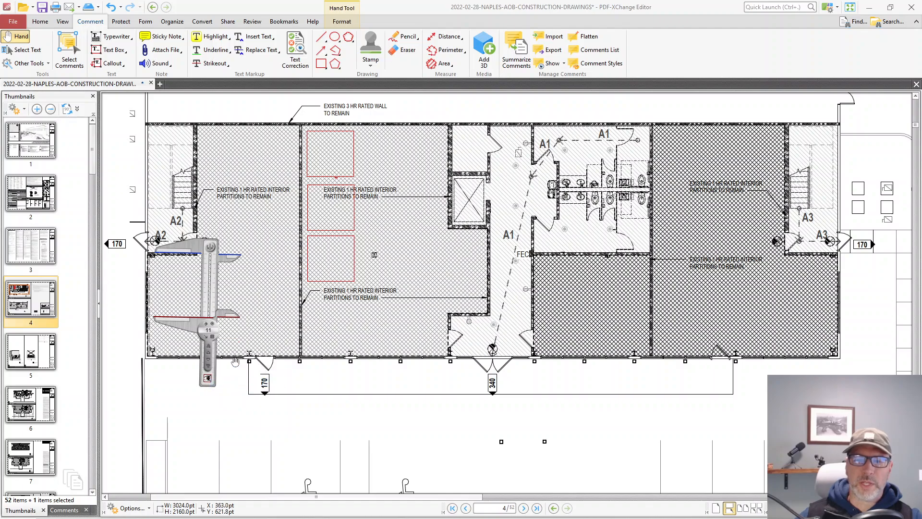
left_click_drag(194, 321, 198, 331)
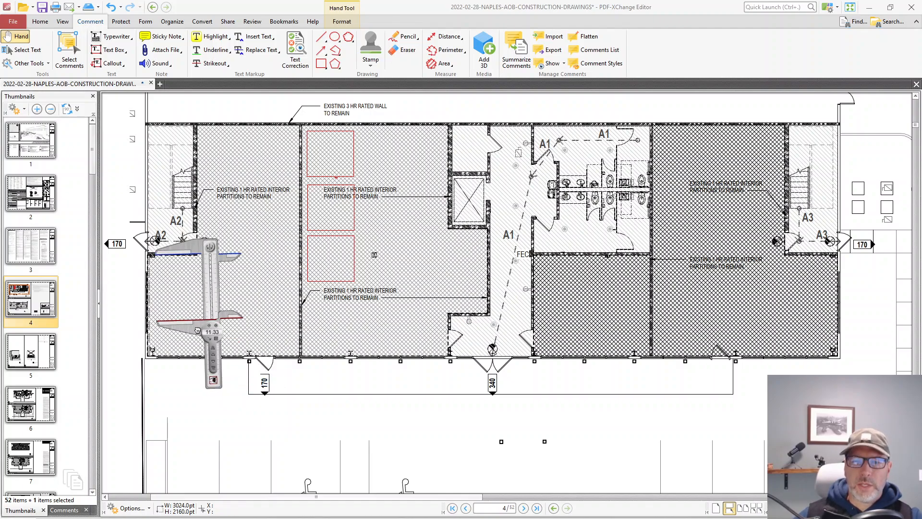
Step: Review the calipers' calibration, zero point and unit choices, leaving without selecting any
right_click(208, 329)
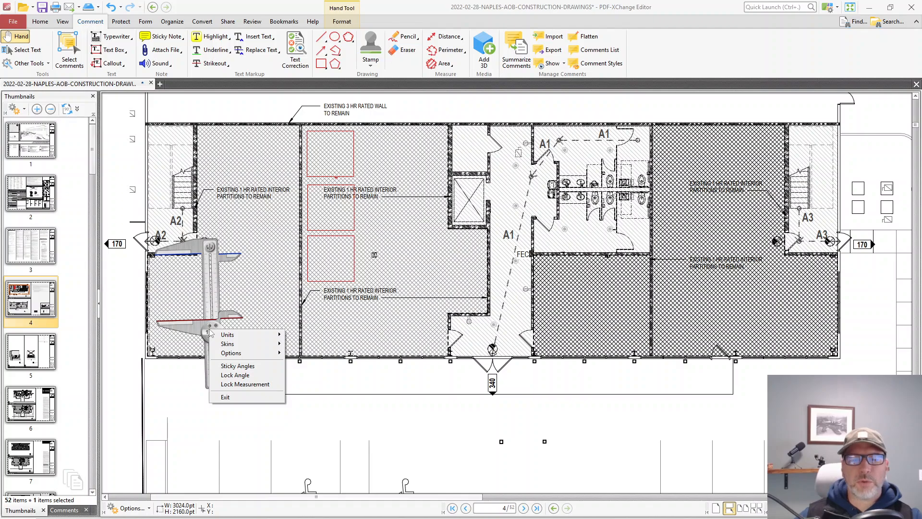
mouse_move(236, 346)
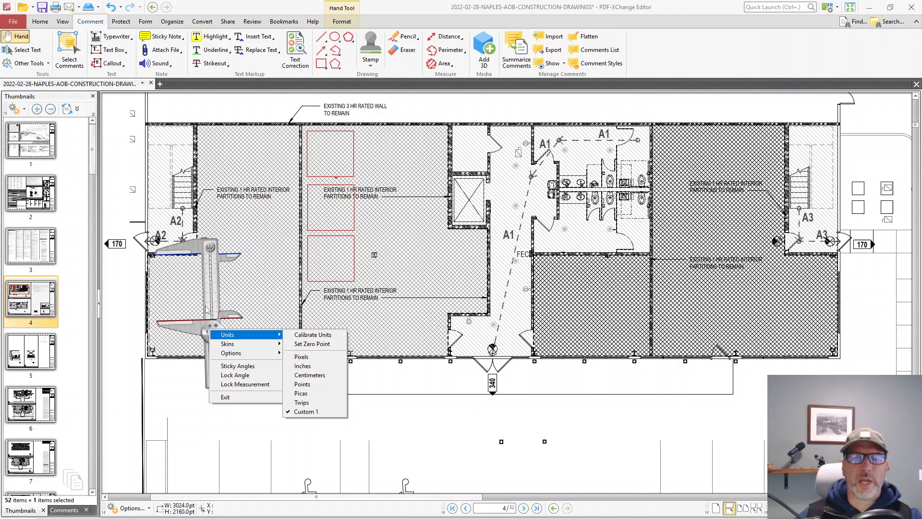
left_click(195, 333)
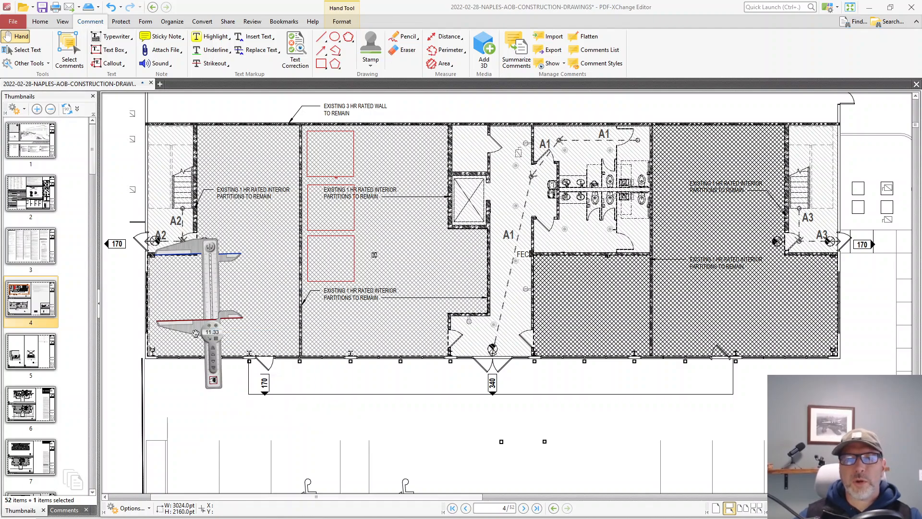